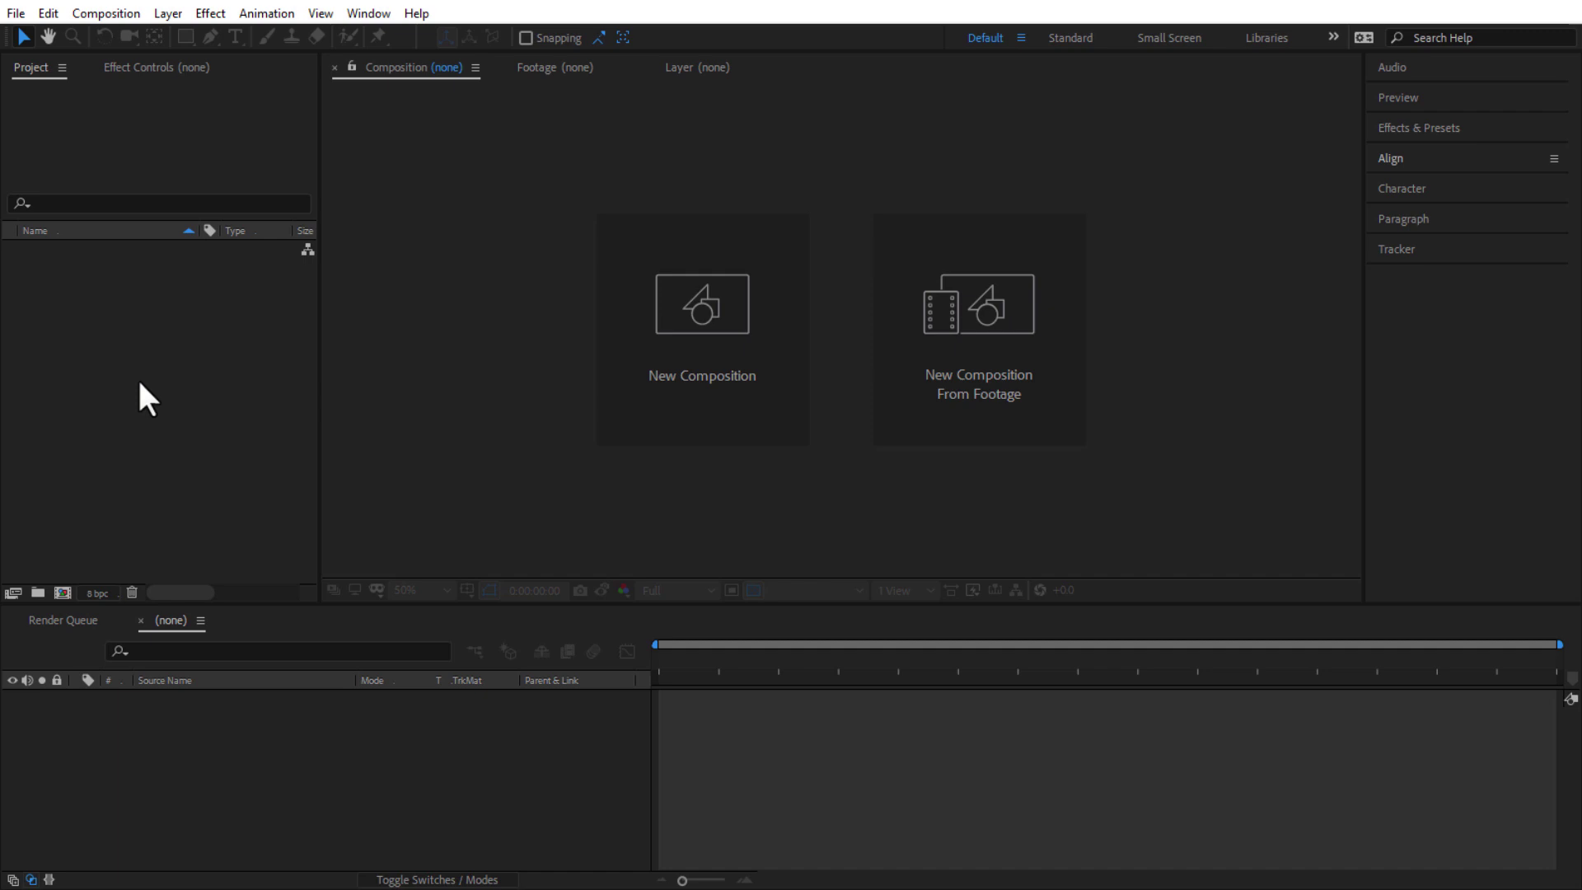
- Make a new composition named LOOP, keeping 1920×1080 at 30 fps
click(113, 14)
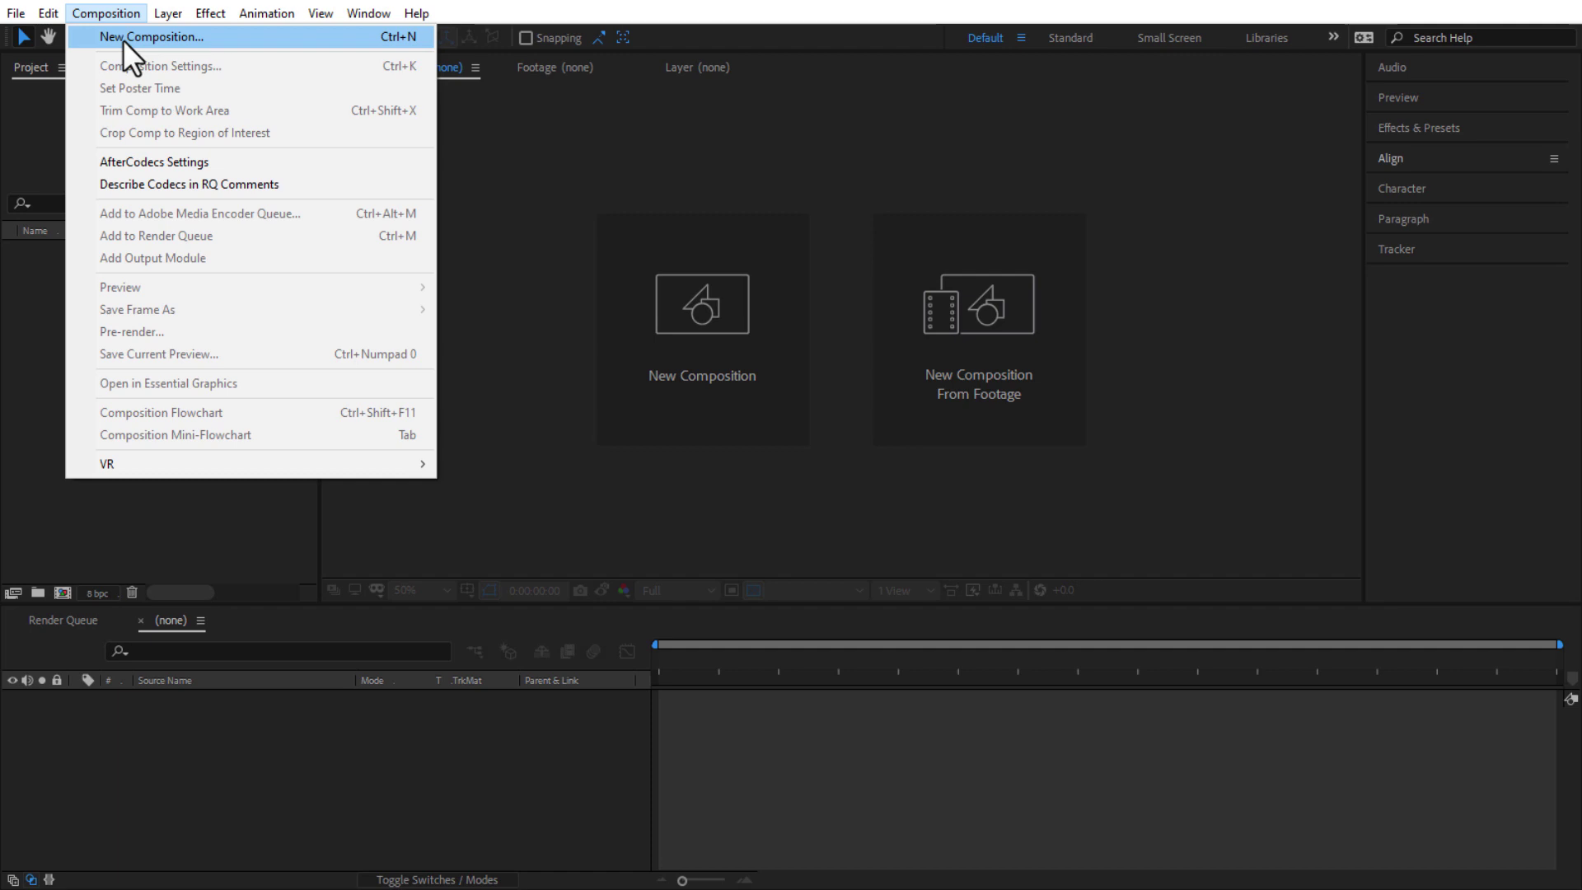
click(121, 38)
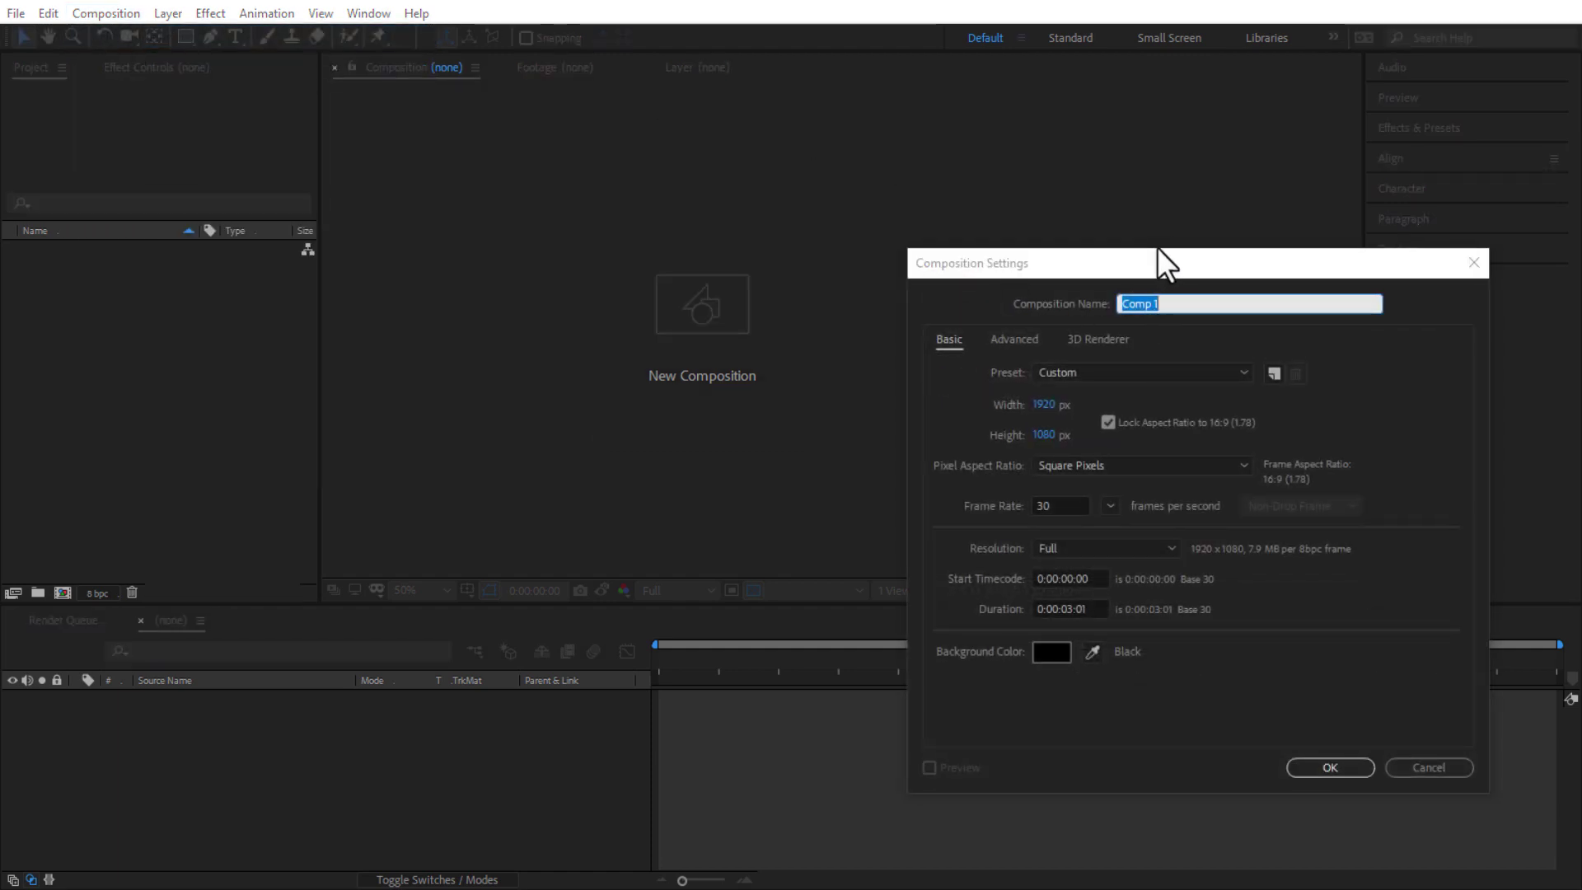
drag(1164, 252, 841, 168)
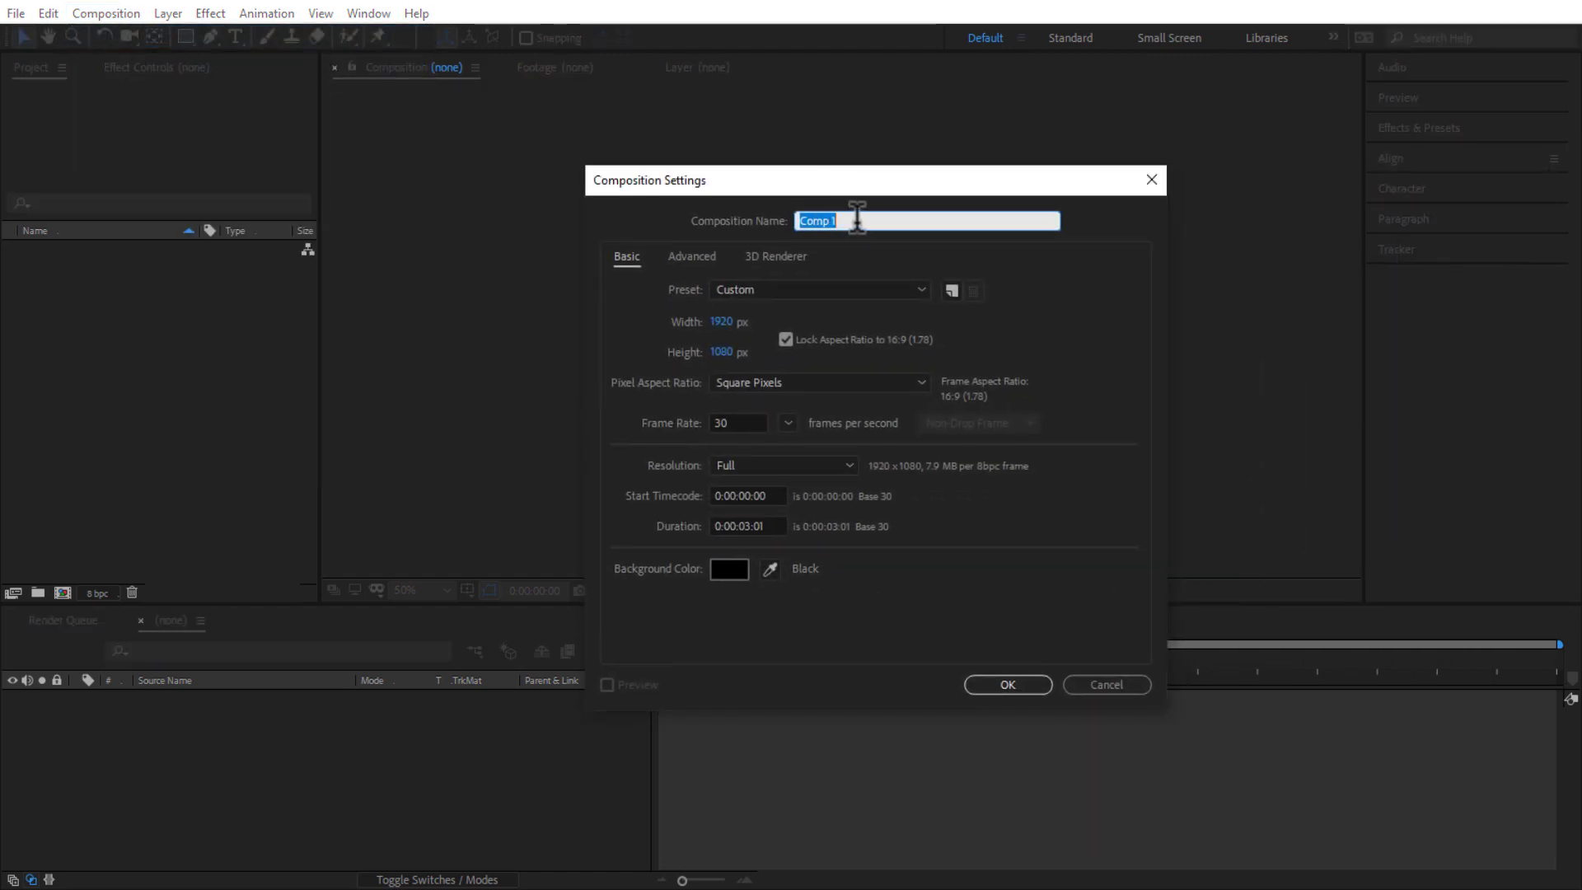
text(LOOP)
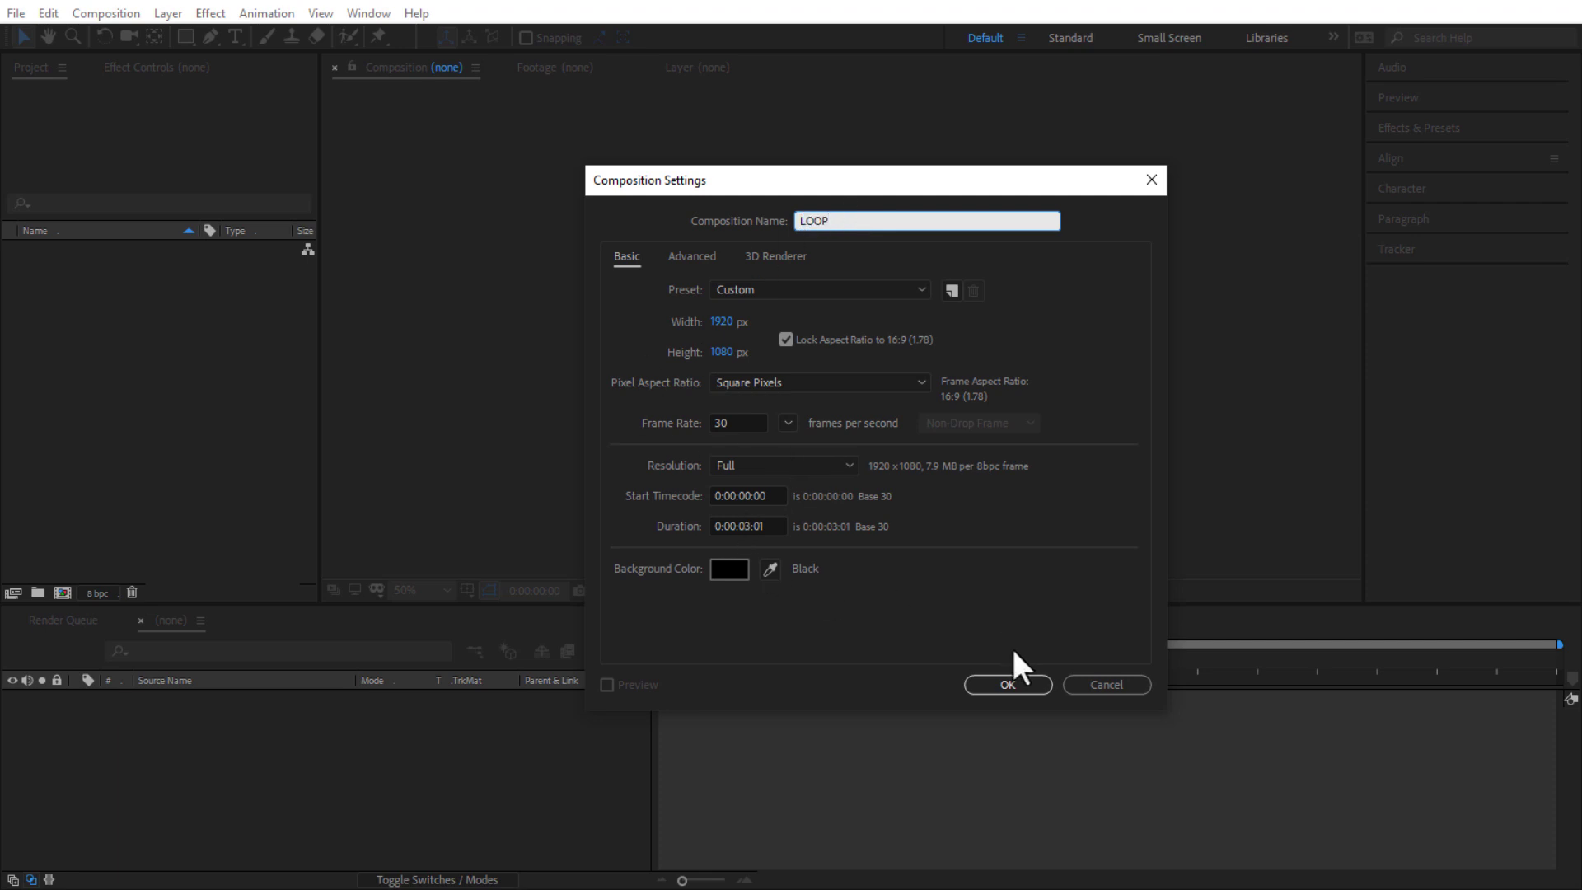
click(1007, 685)
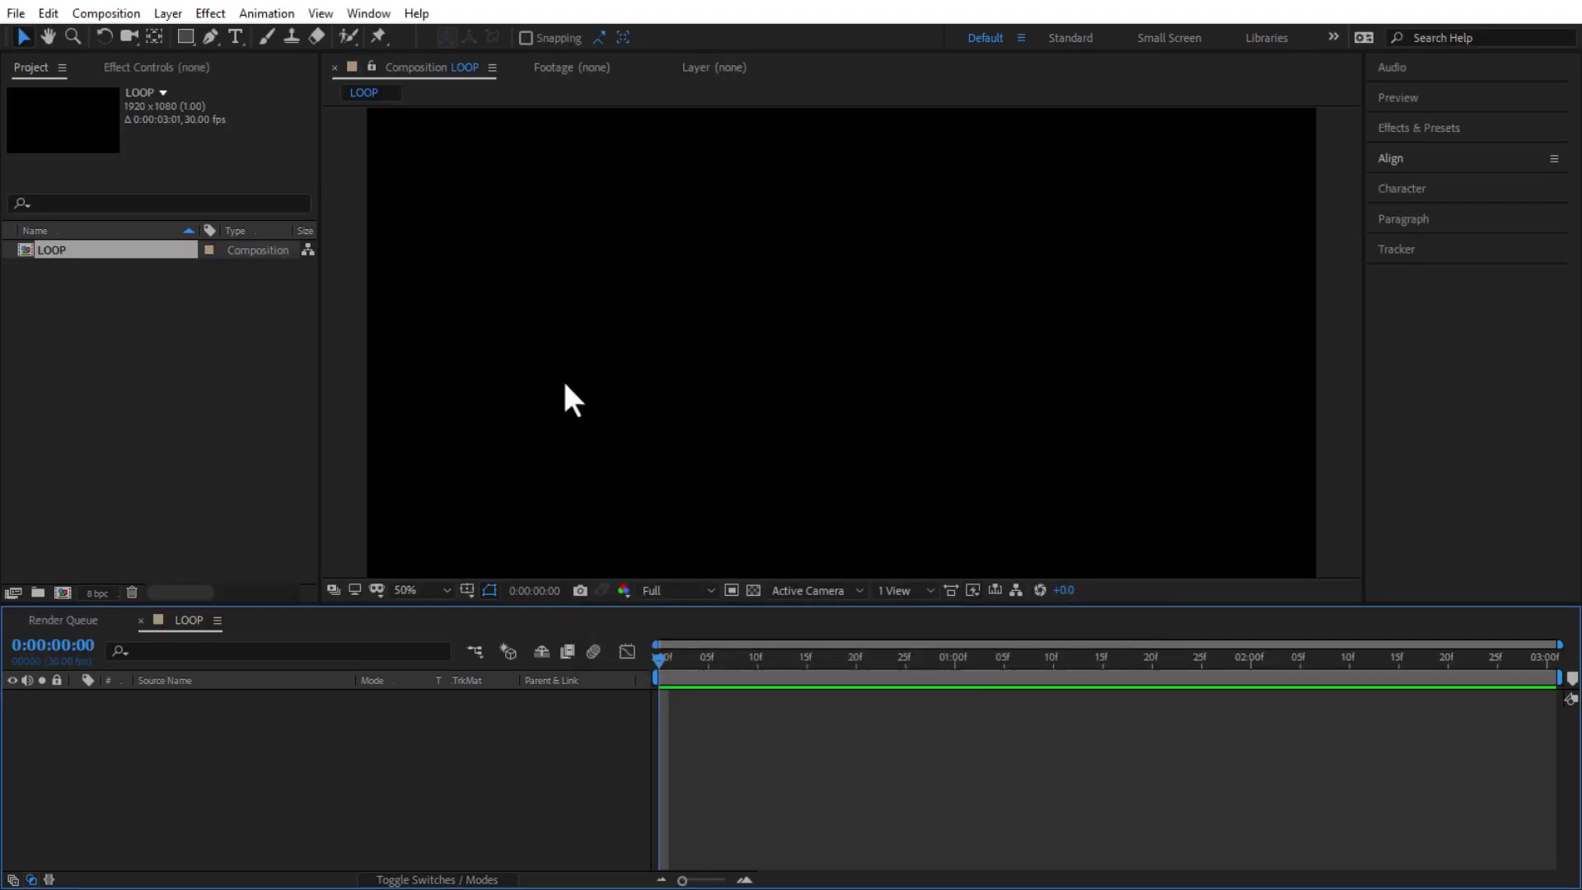
- Import flame-1363003.jpg into the project
right_click(112, 309)
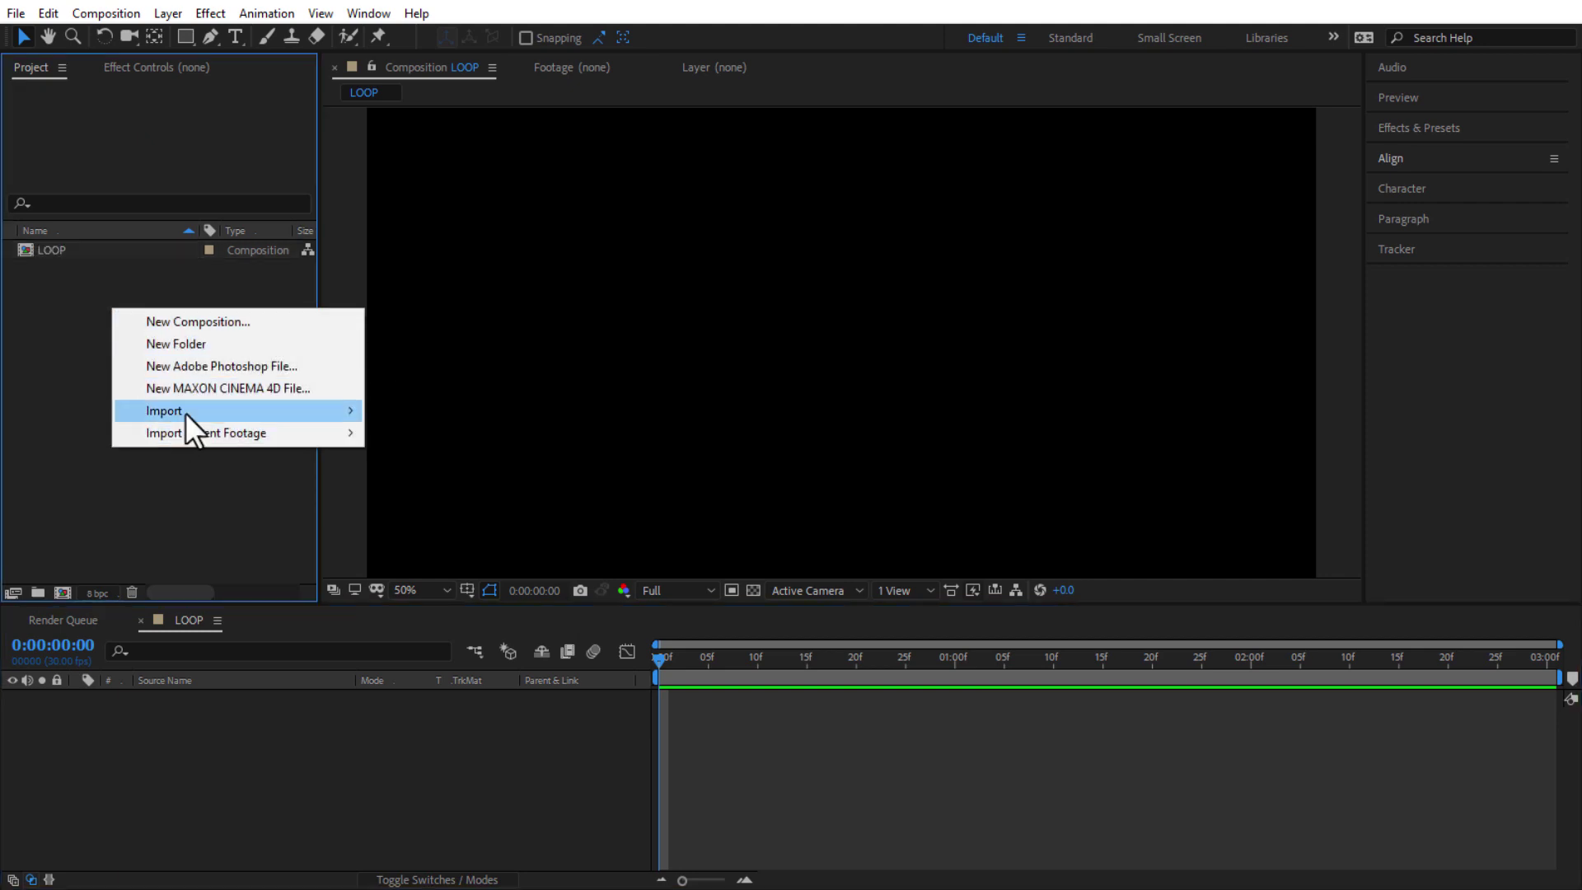
mouse_move(184, 412)
click(428, 408)
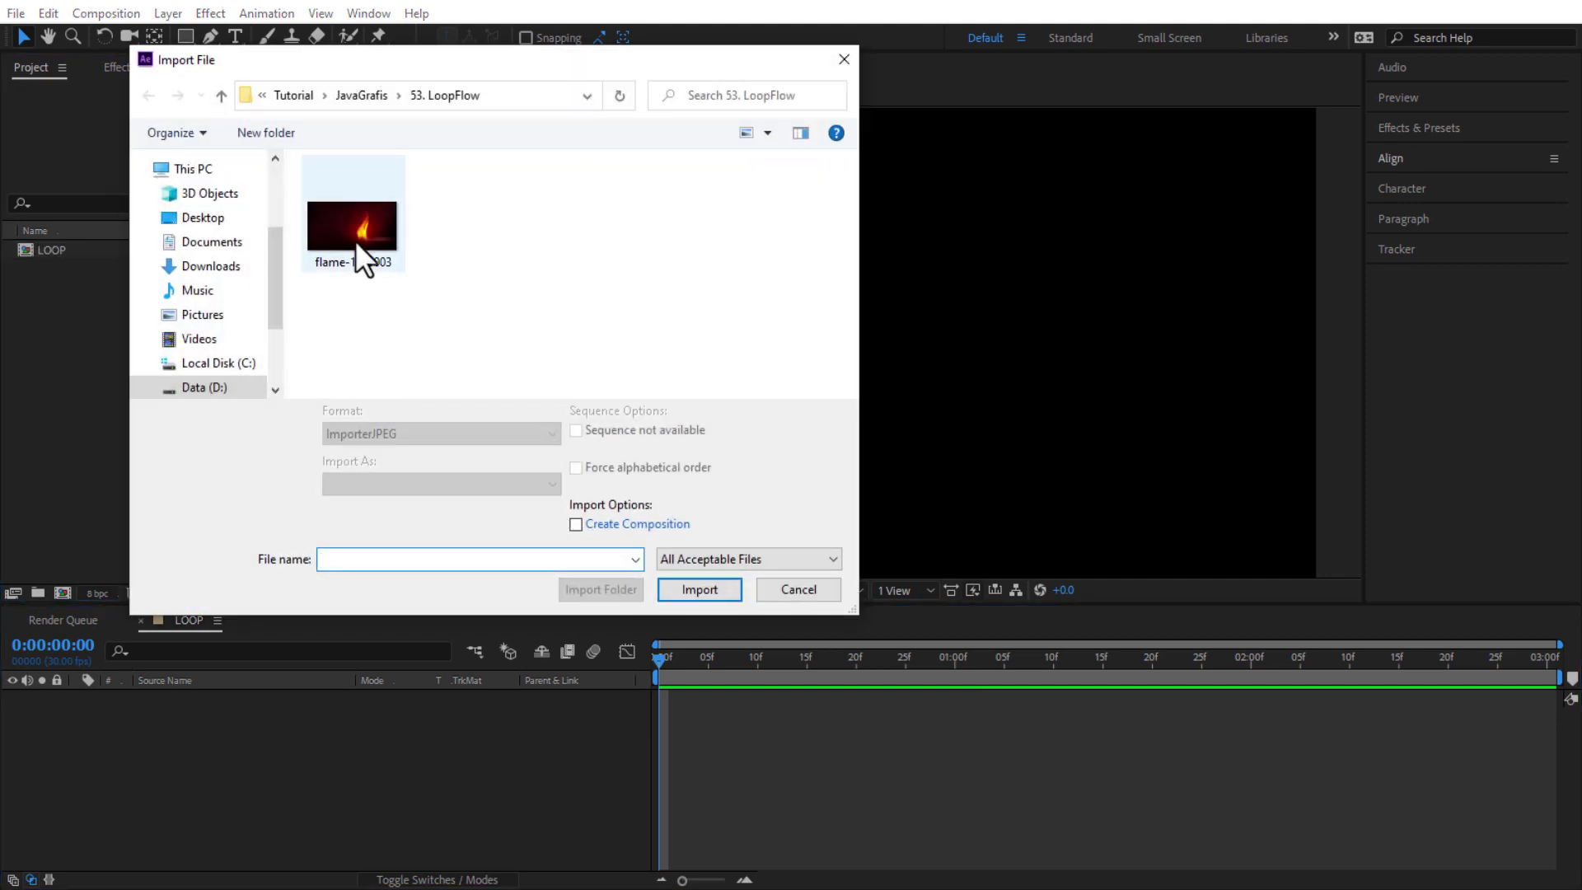
click(356, 243)
double_click(355, 237)
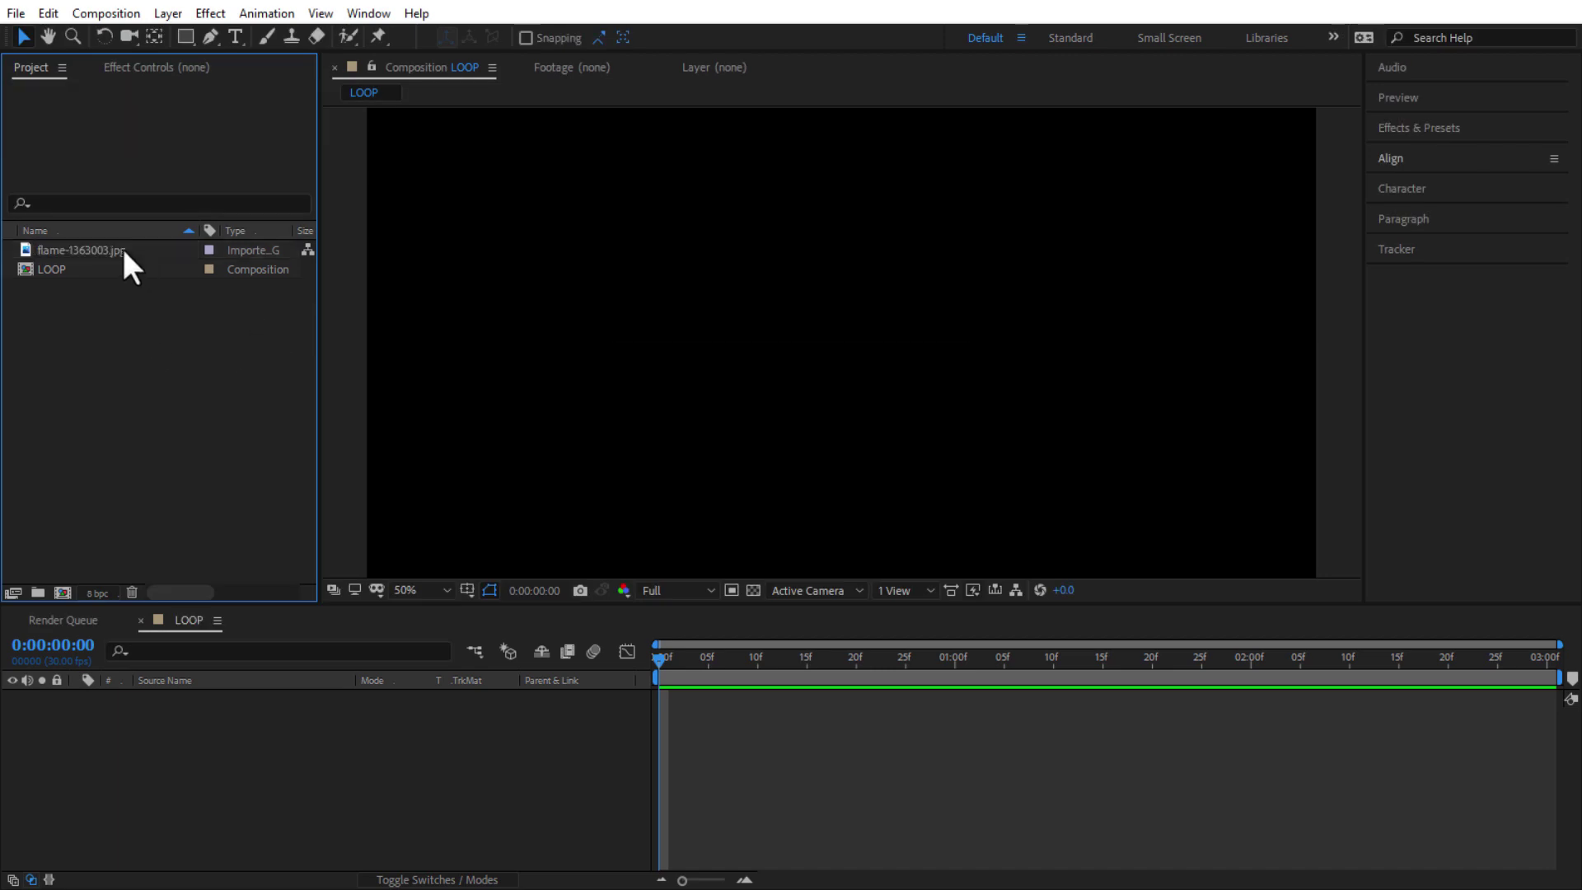
- Add the flame photo to LOOP as a layer and fit it to the composition frame
drag(124, 250, 191, 714)
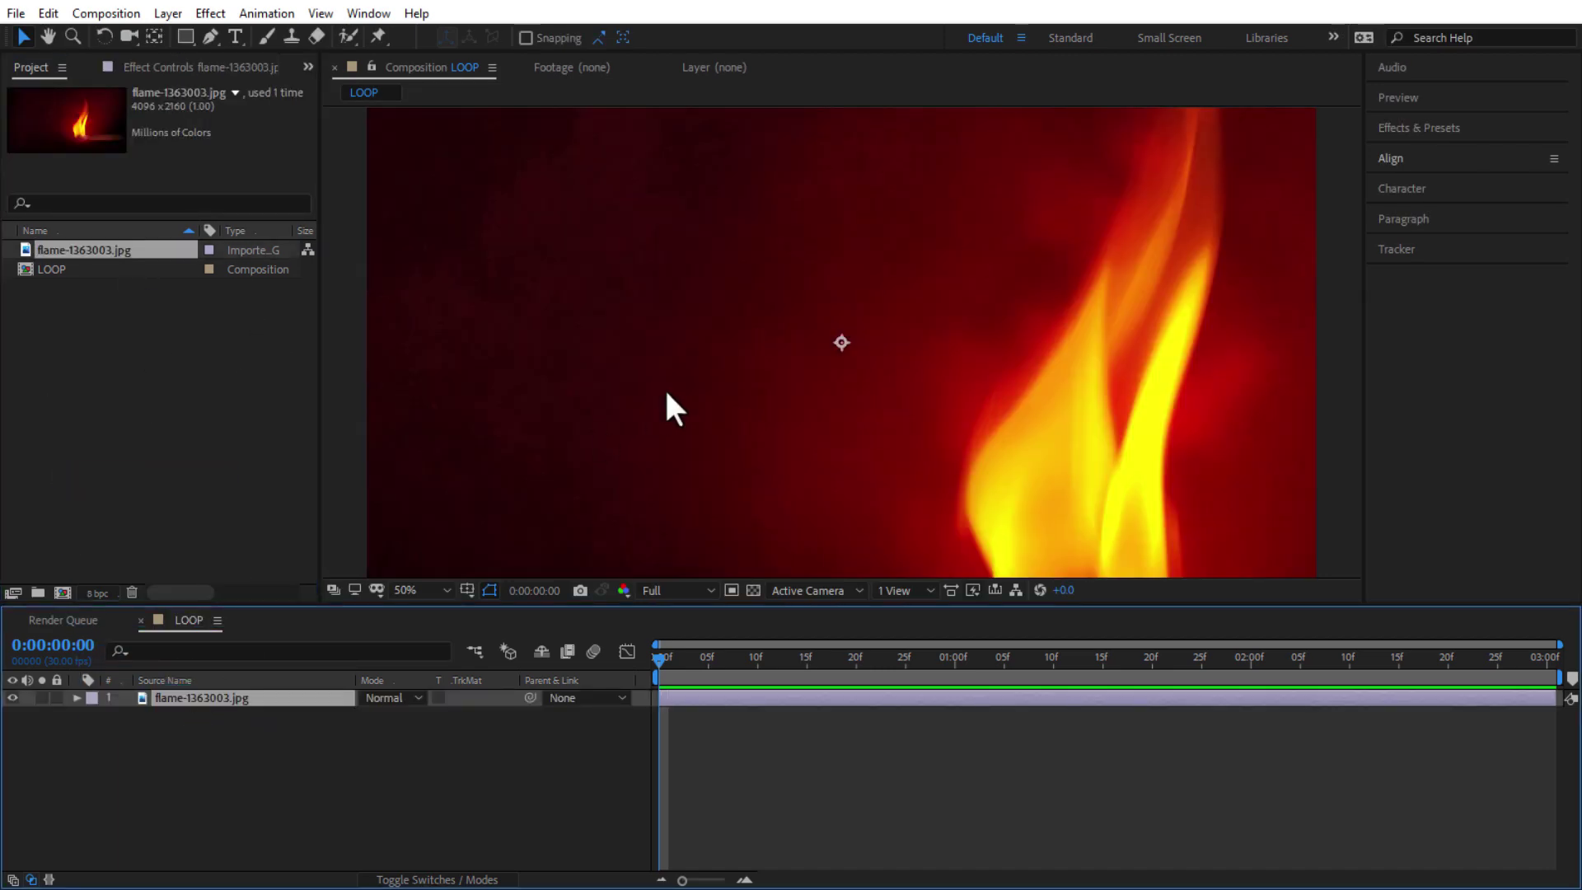
key(comma)
right_click(215, 695)
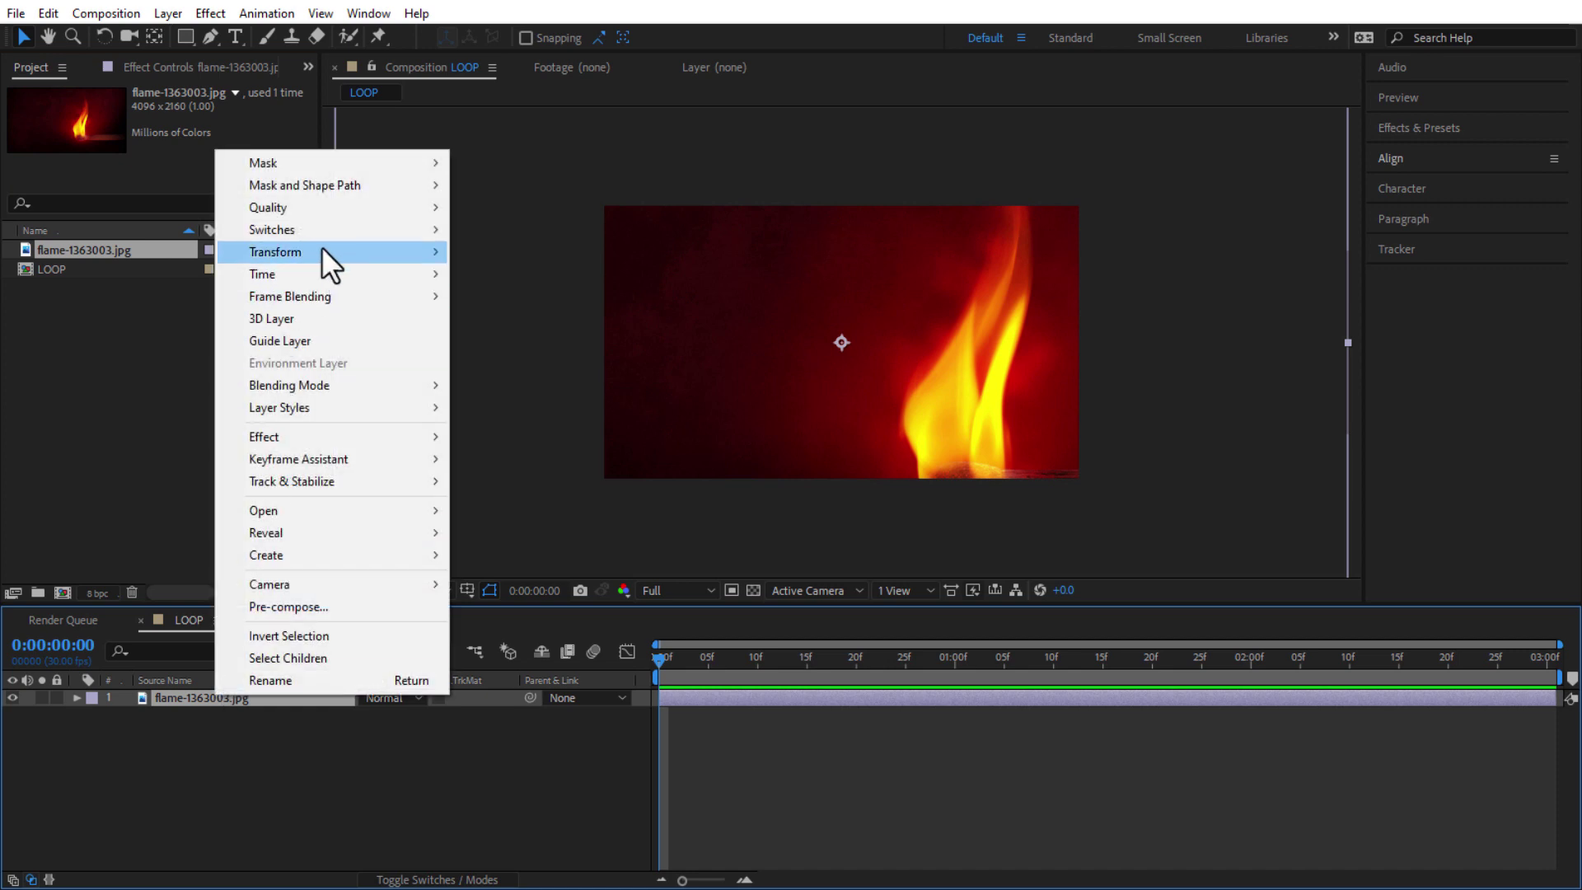
mouse_move(321, 250)
click(528, 516)
key(period)
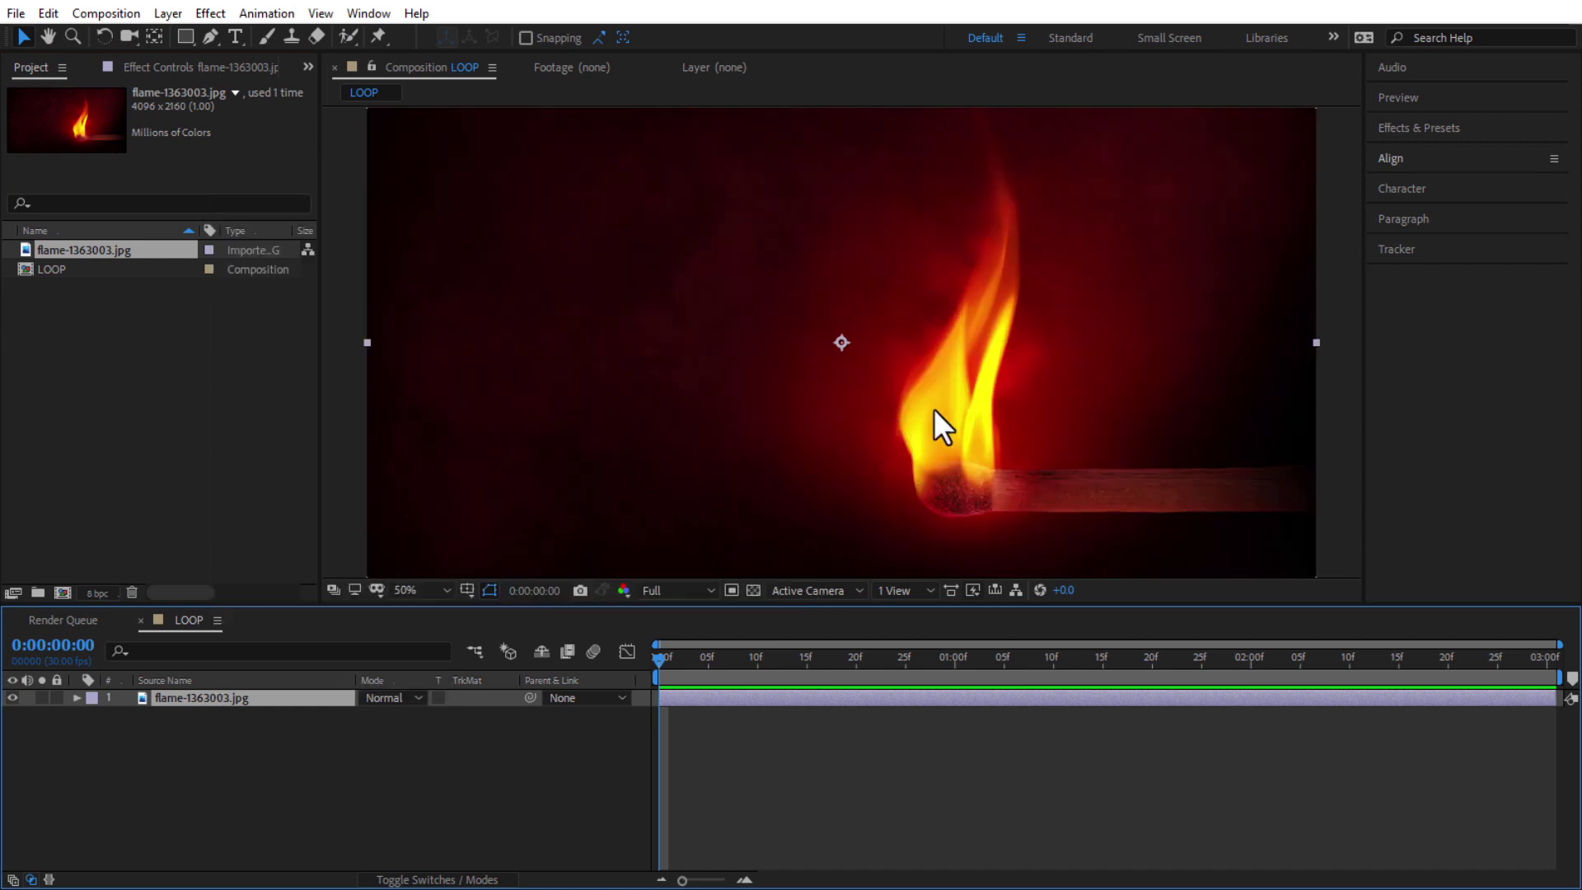
drag(955, 391, 820, 358)
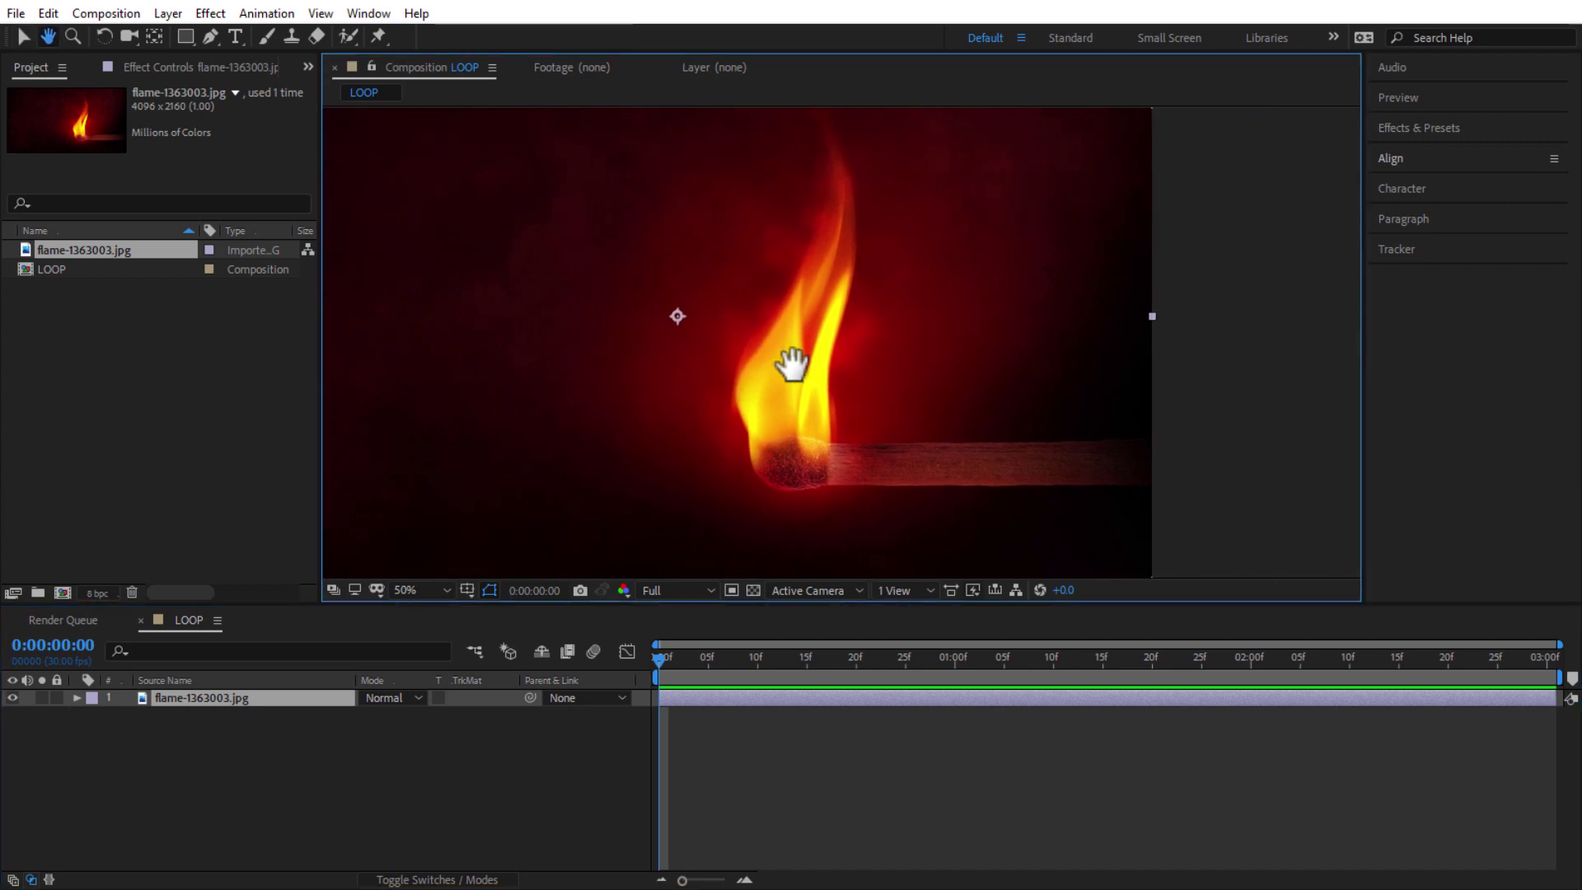
drag(873, 264, 858, 330)
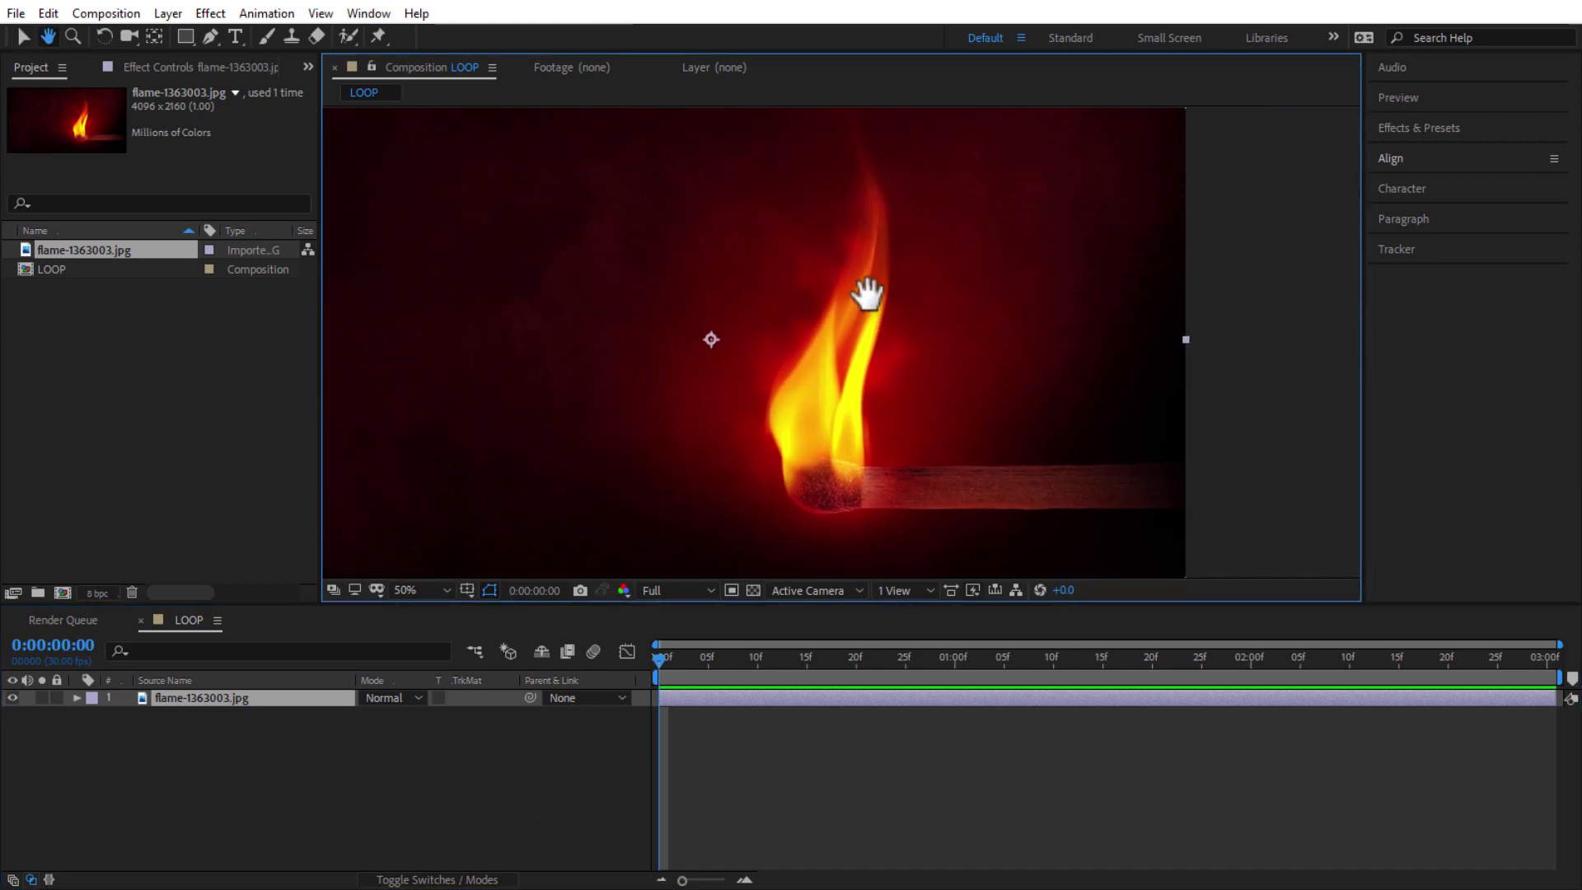
click(452, 794)
- Search for loopflow and apply irrealix loopFlow to the flame-1363003.jpg layer
click(1412, 125)
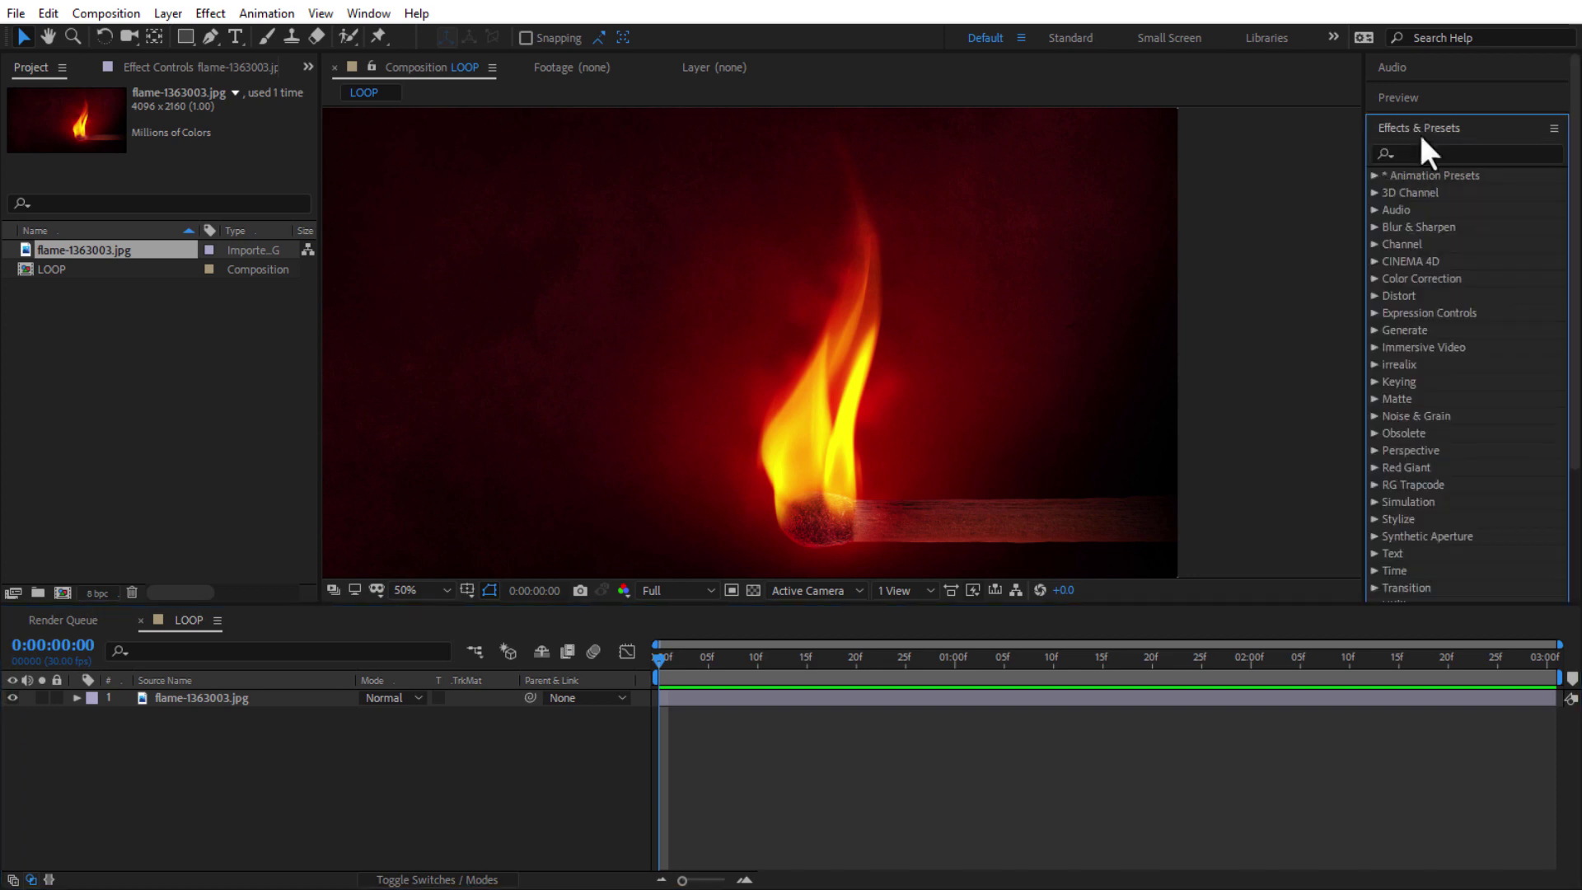
click(1428, 151)
text(loop)
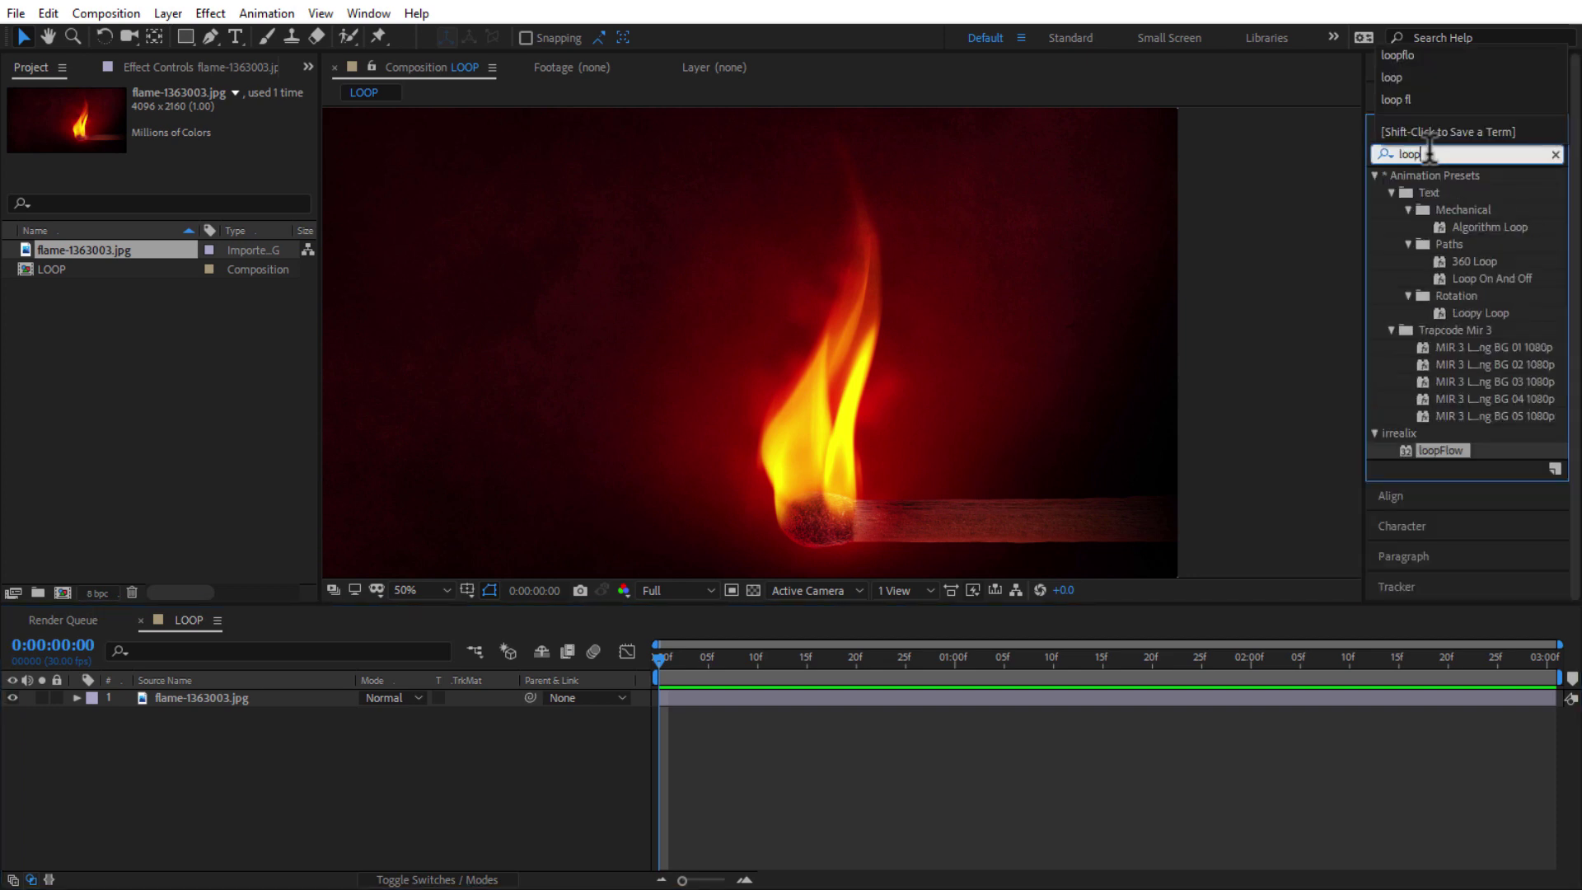
text(flo)
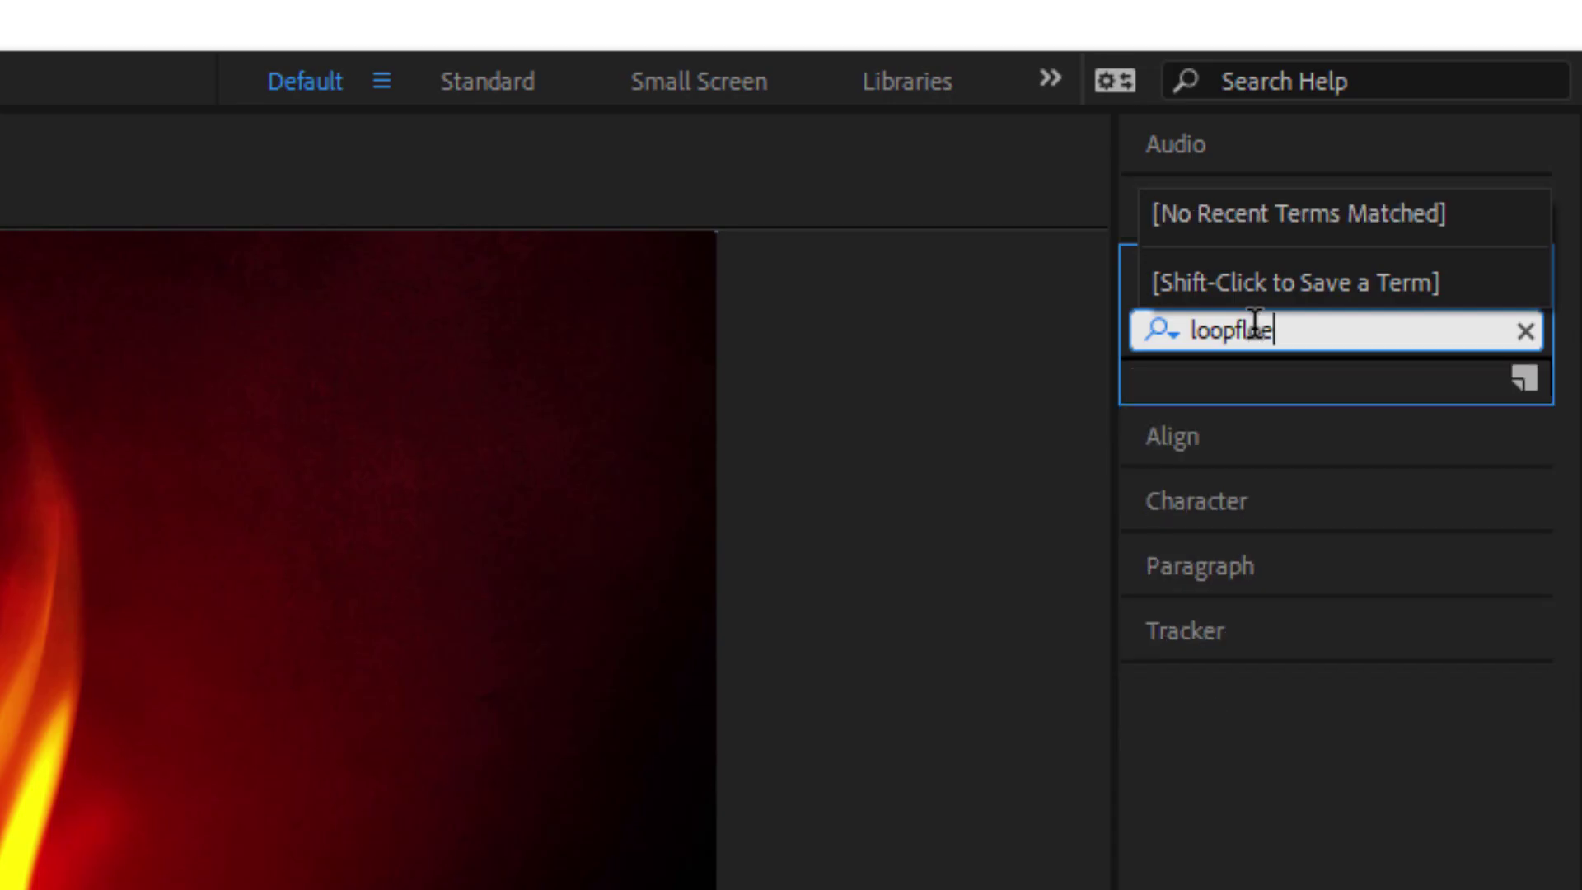
text(w)
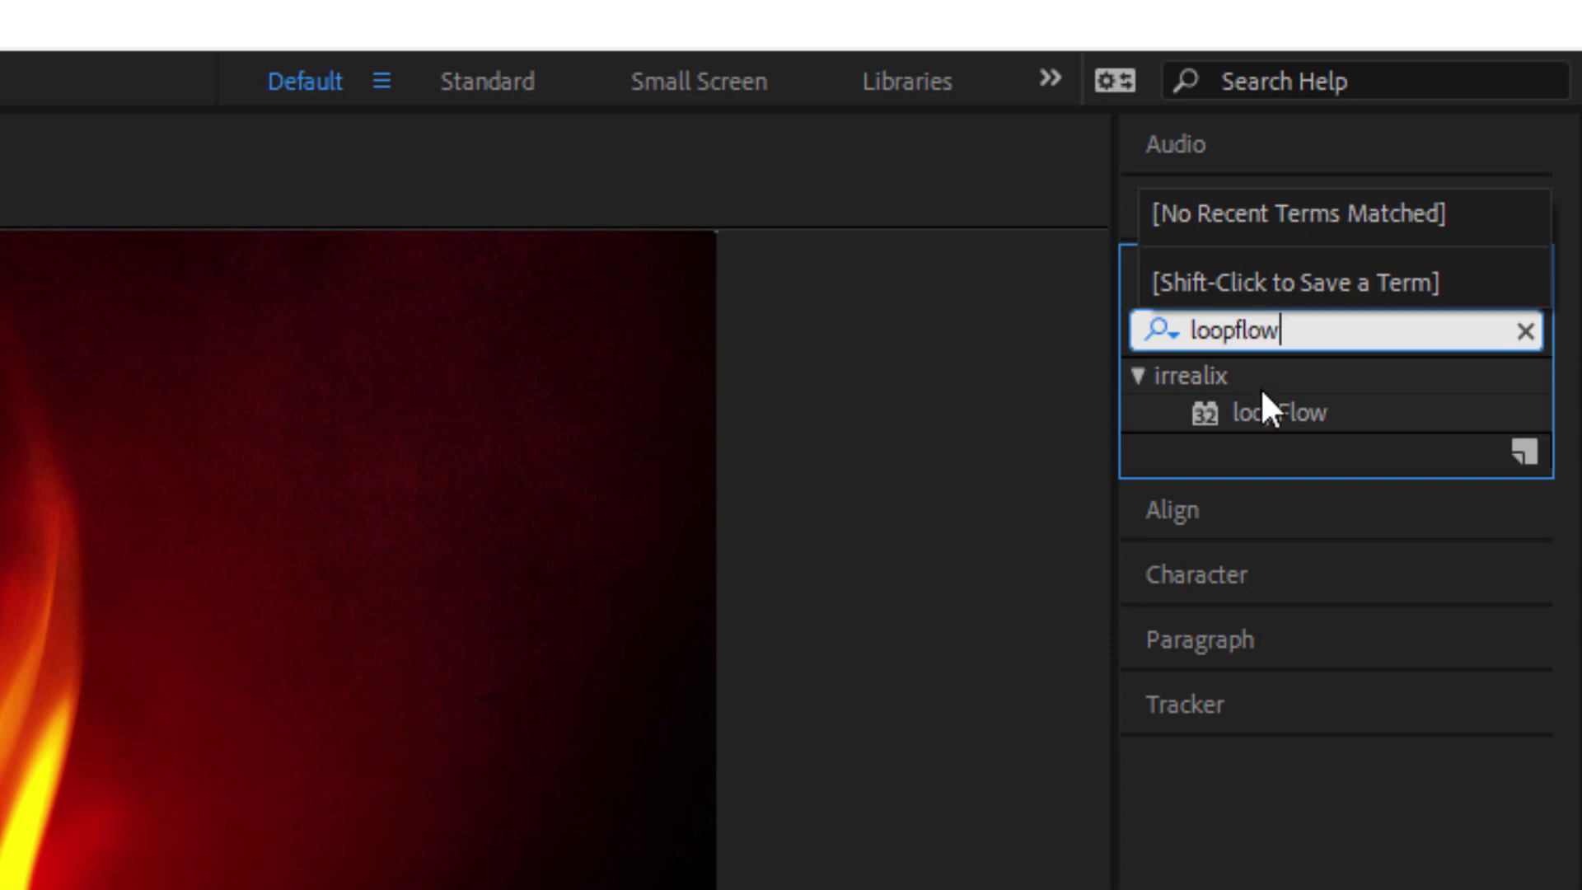
drag(1287, 414, 276, 702)
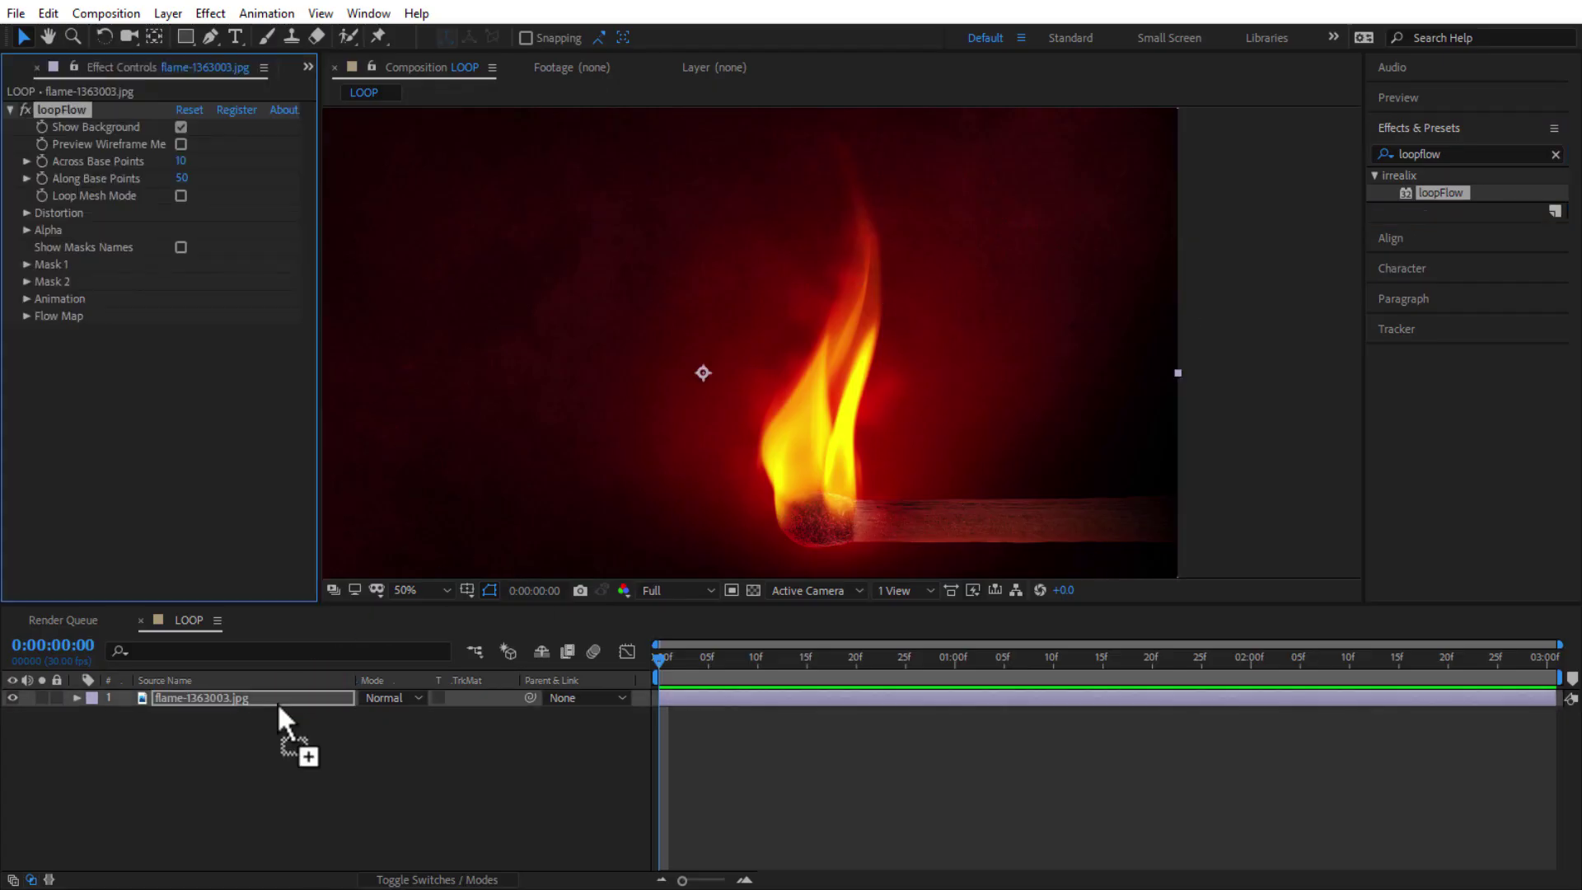
click(211, 34)
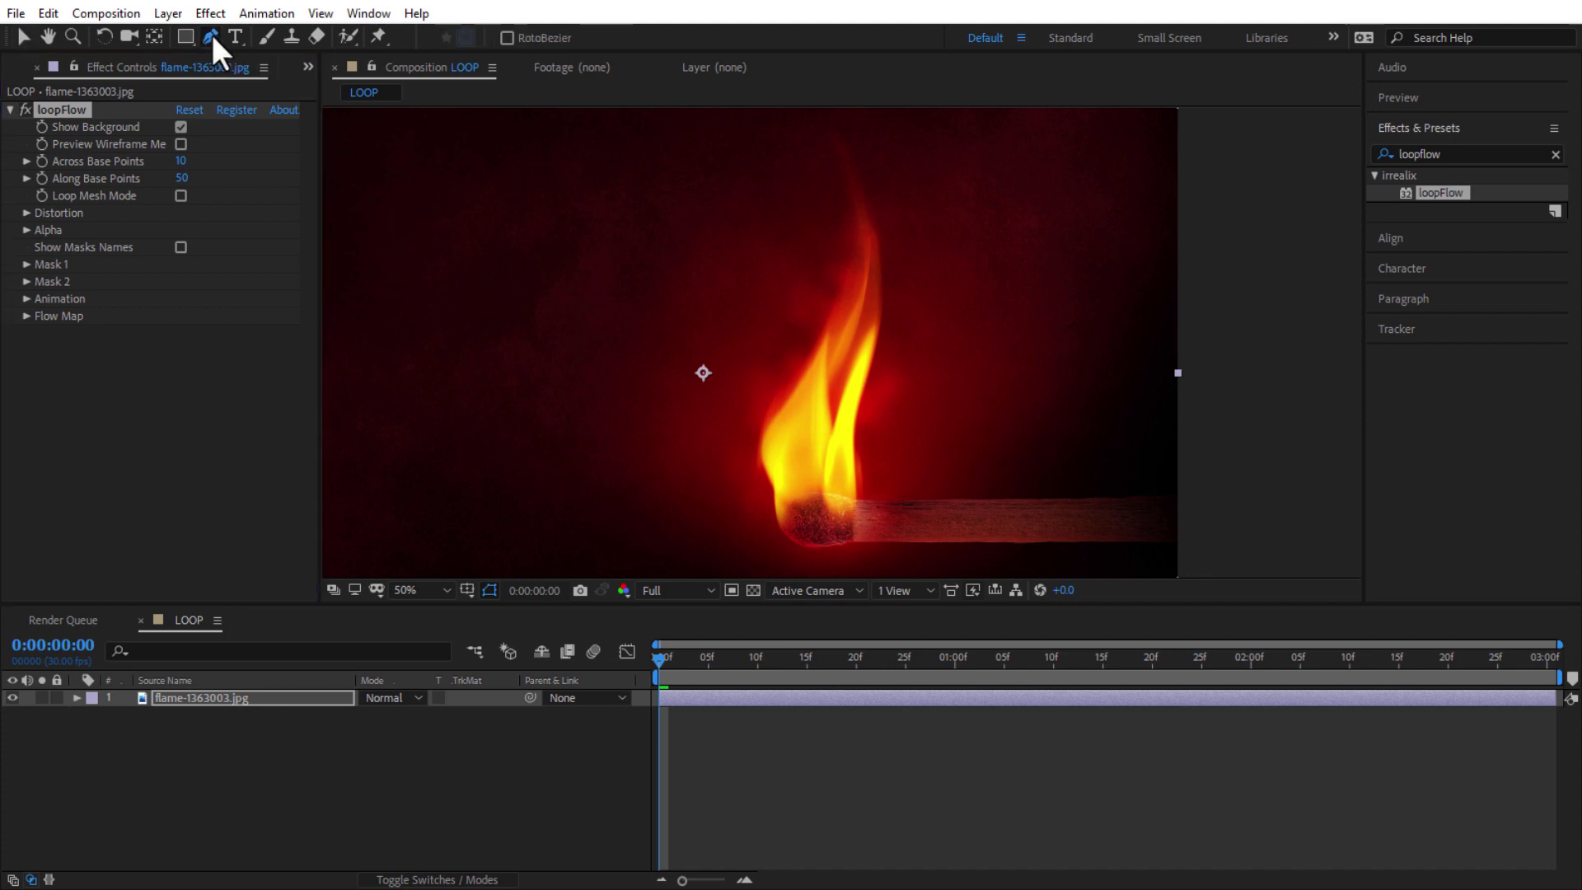
- Draw a curved mask path from the flame's base up its left edge to the tip
click(778, 502)
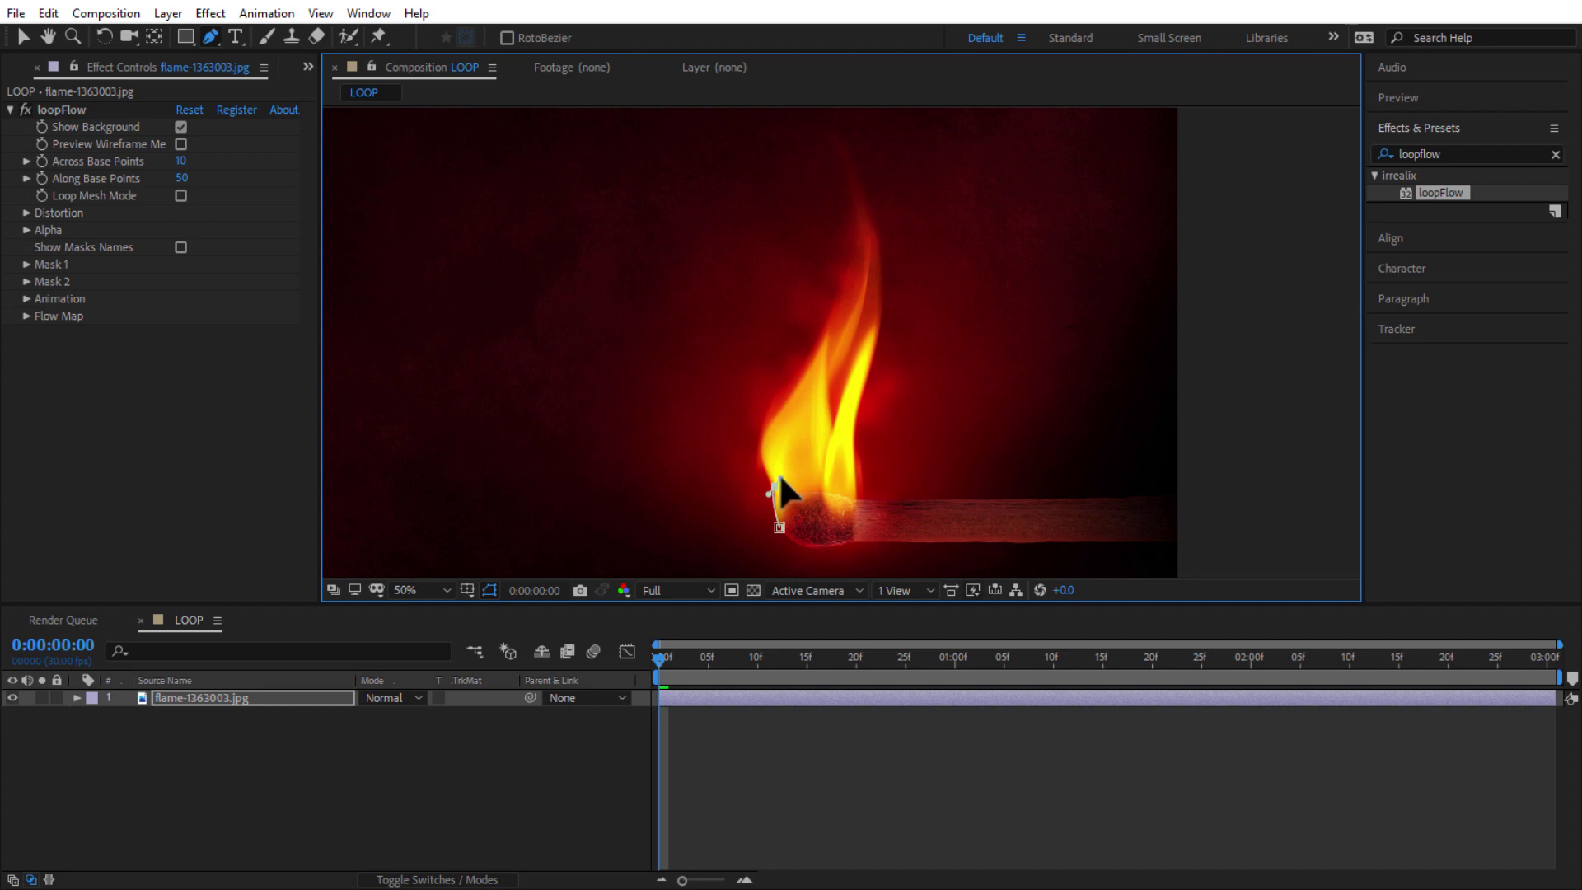
drag(762, 443, 768, 412)
drag(839, 284, 840, 221)
mouse_move(829, 137)
mouse_down()
mouse_move(801, 113)
mouse_move(828, 148)
mouse_up()
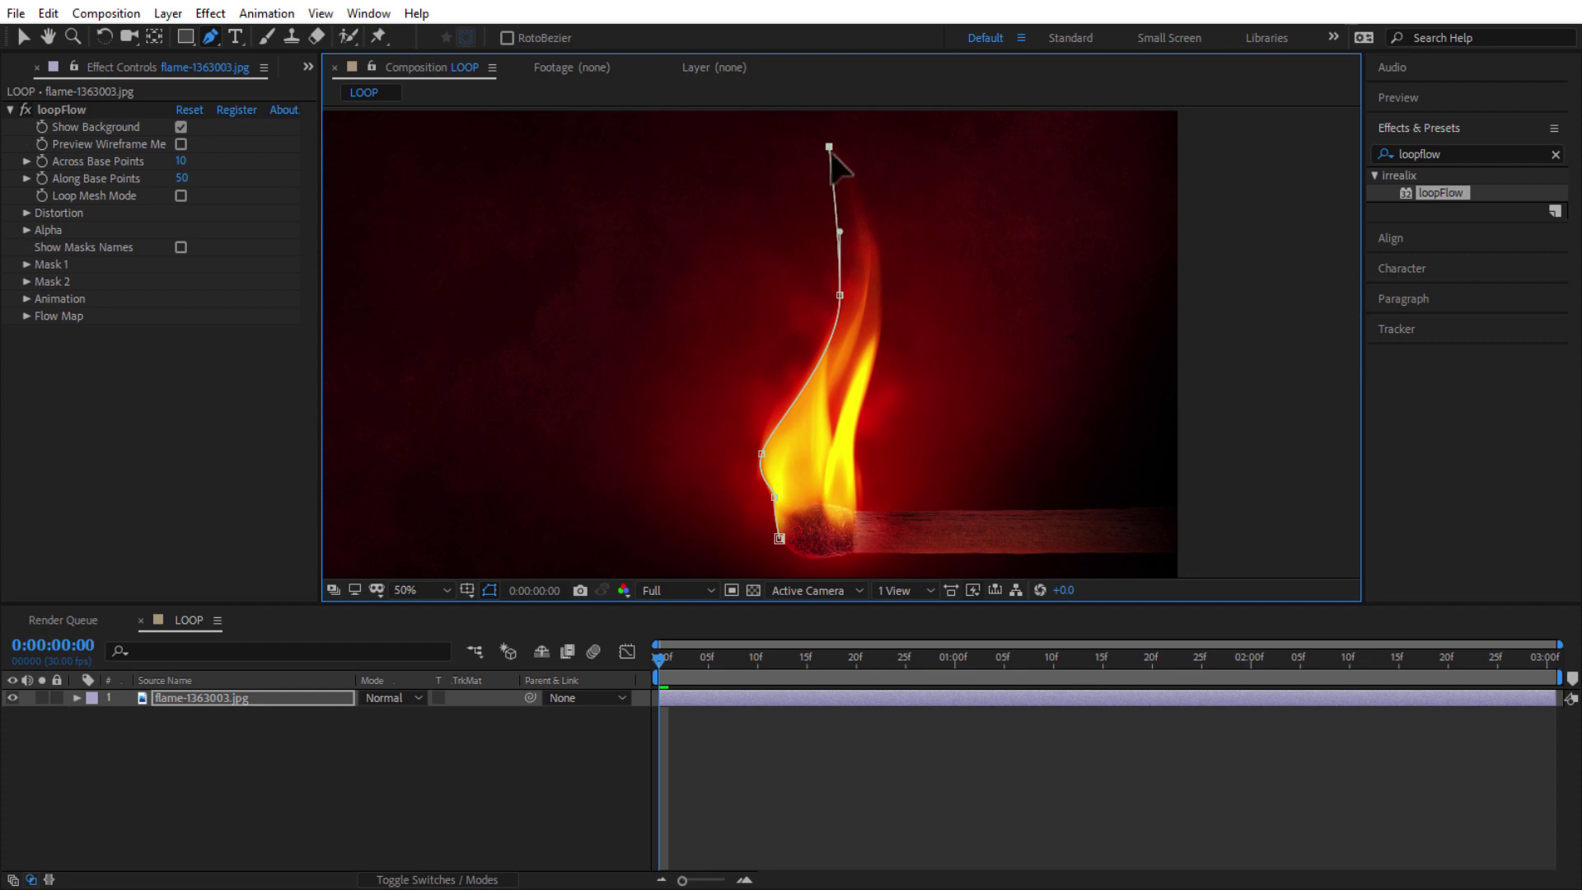
drag(841, 232, 869, 223)
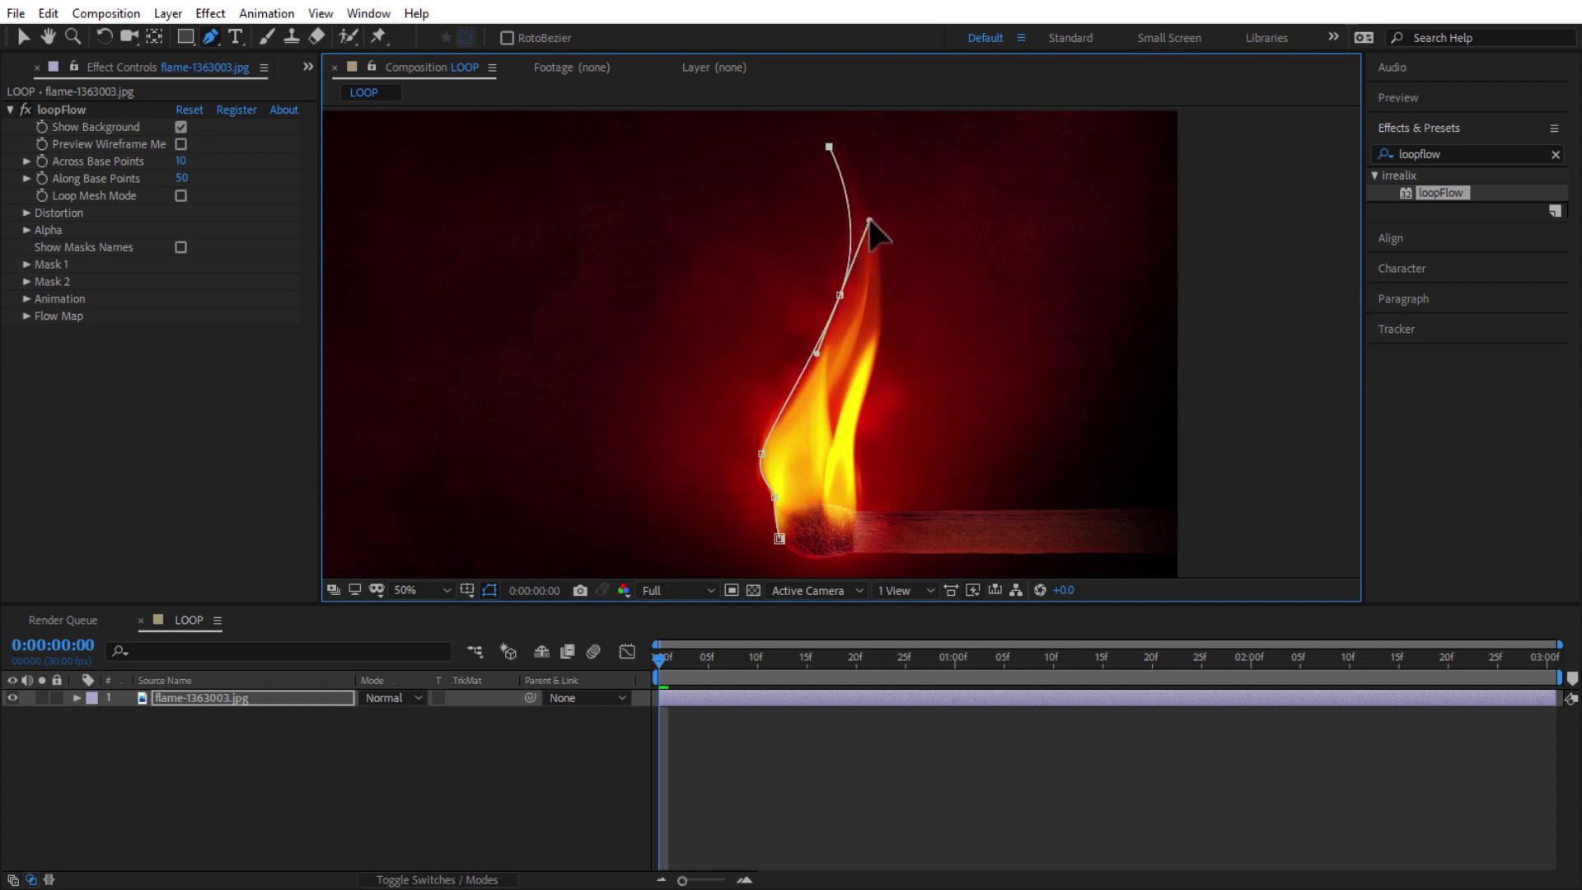
click(839, 300)
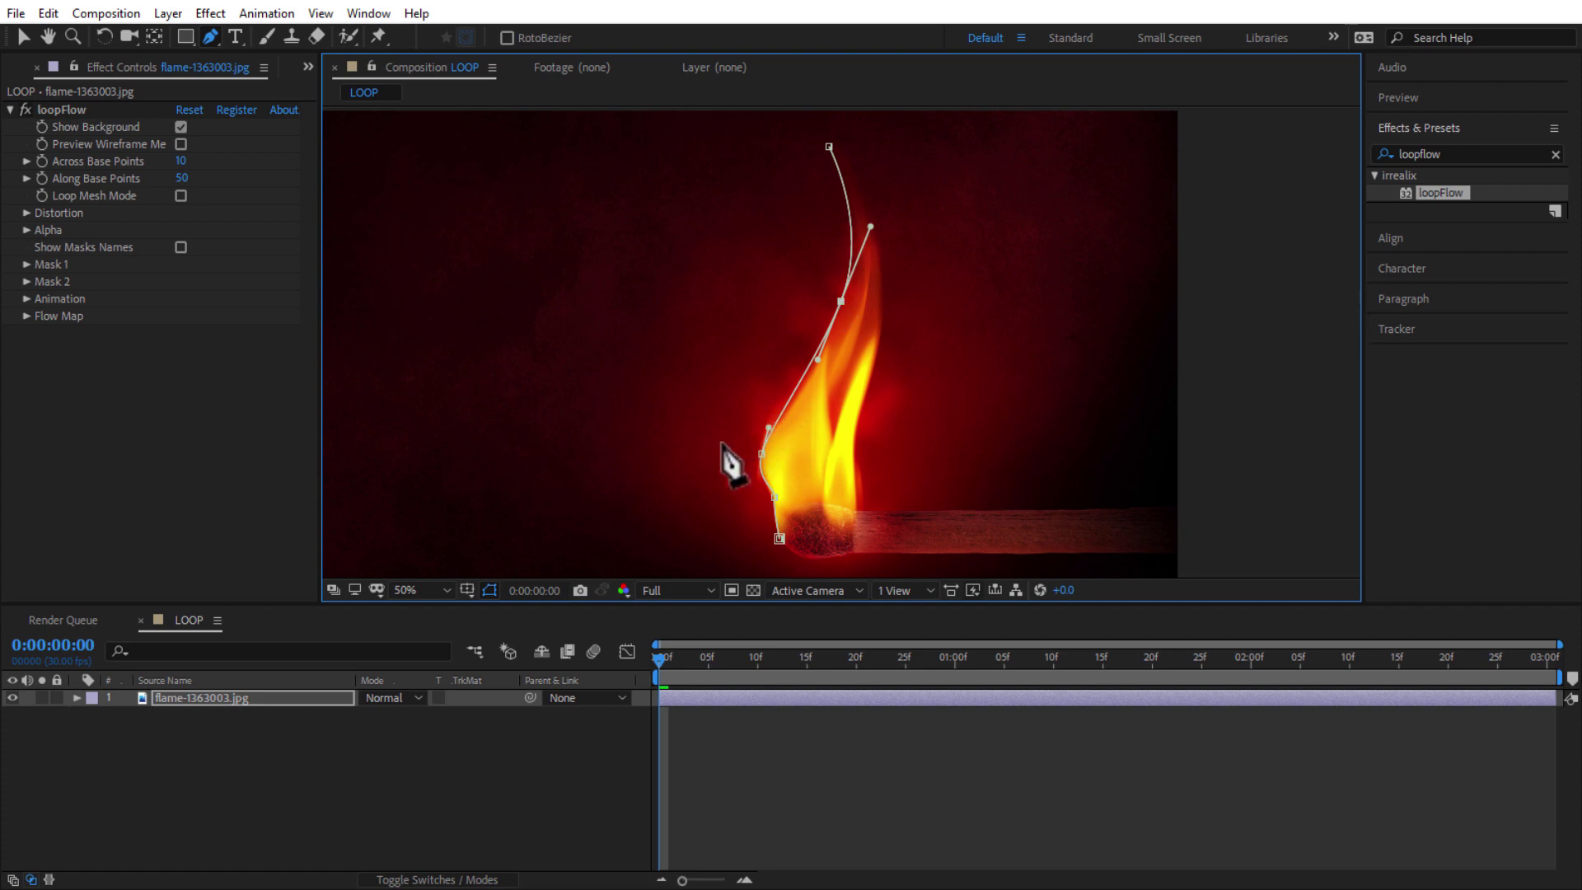
key(v)
click(839, 362)
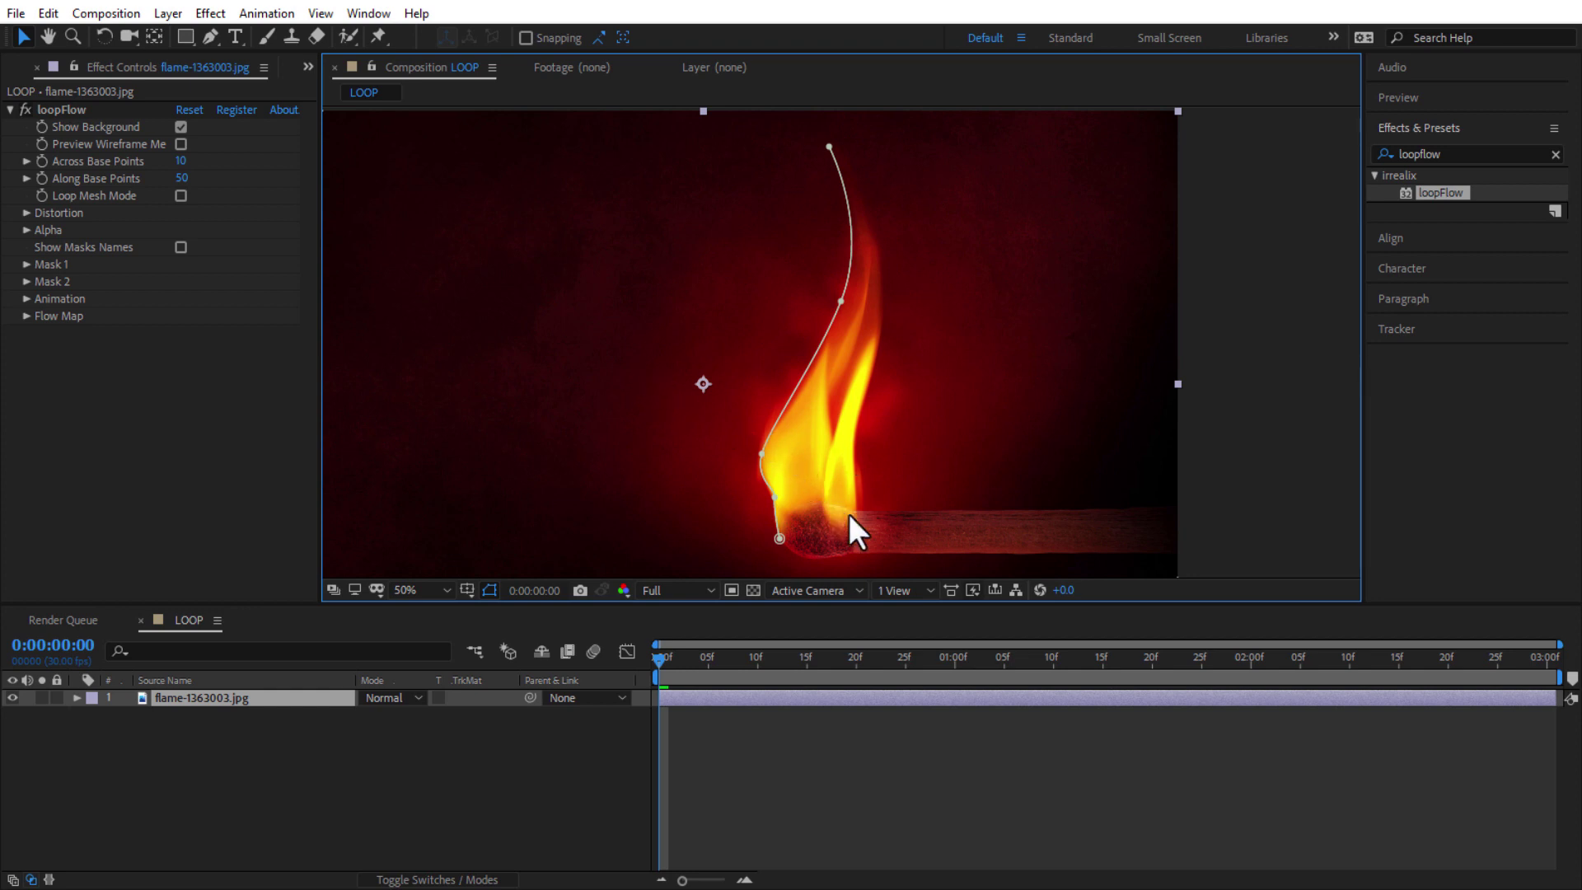
- Draw Mask 2 from the flame's base up its right side to the tip
key(g)
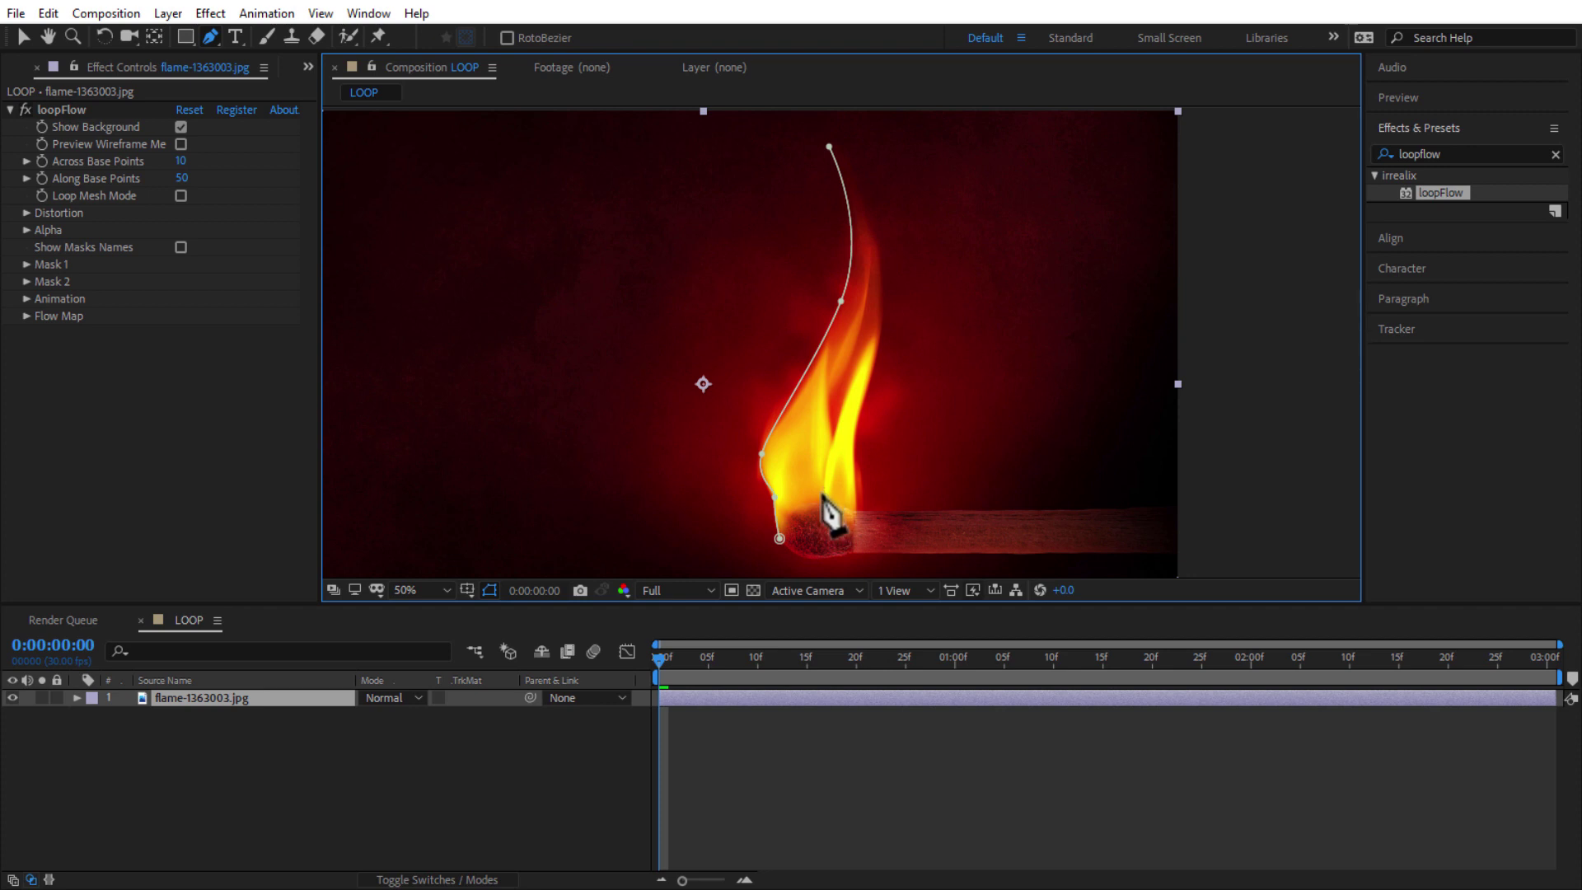
click(822, 500)
drag(861, 317, 890, 267)
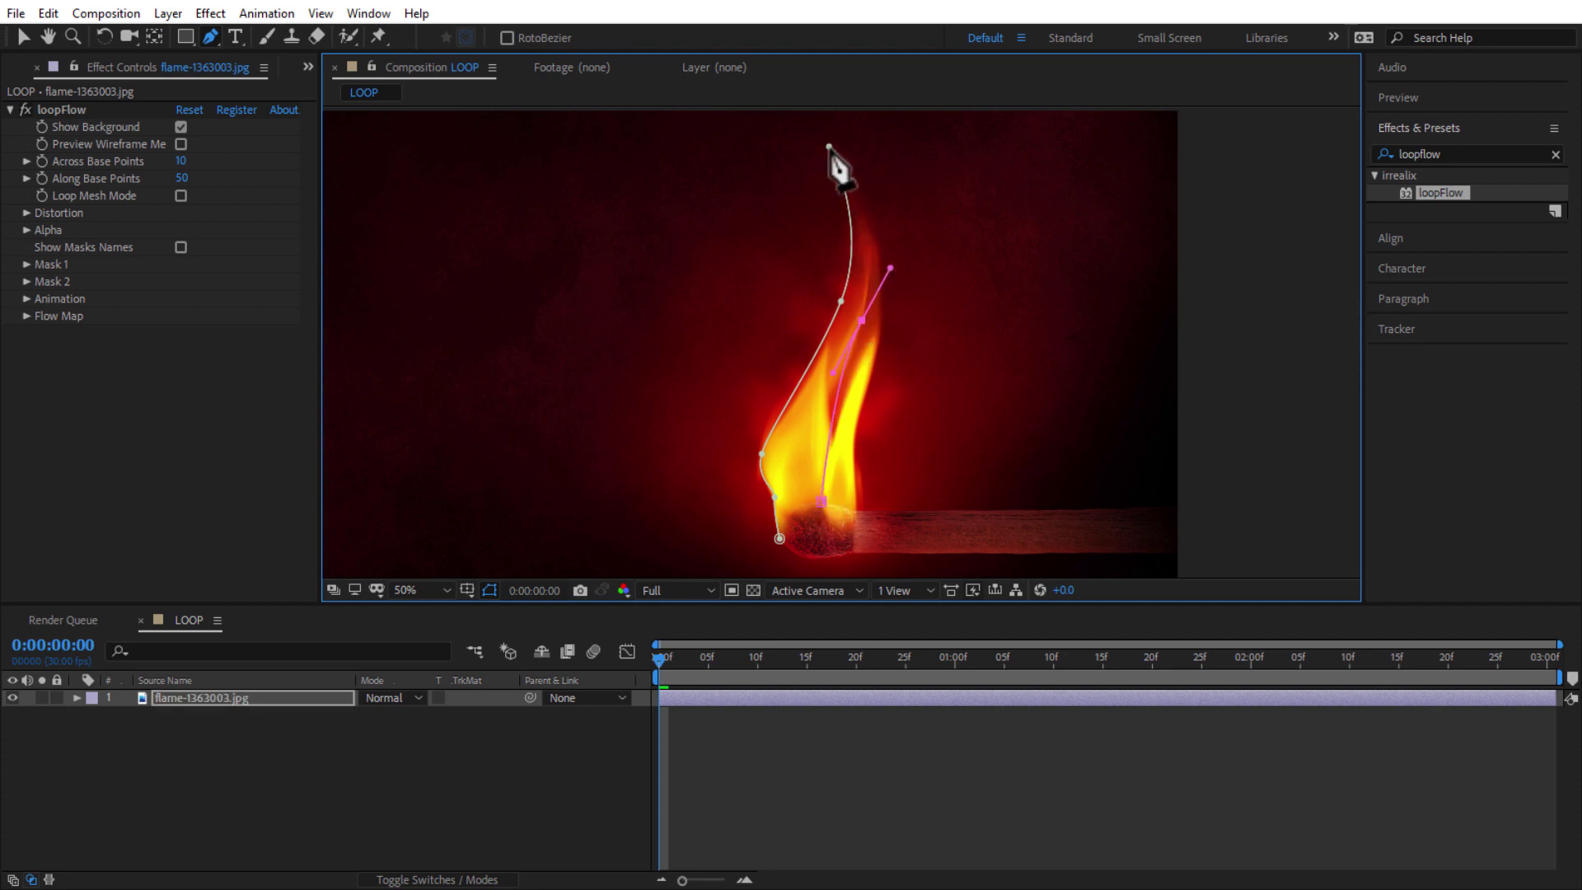
drag(819, 130, 789, 112)
drag(863, 320, 822, 422)
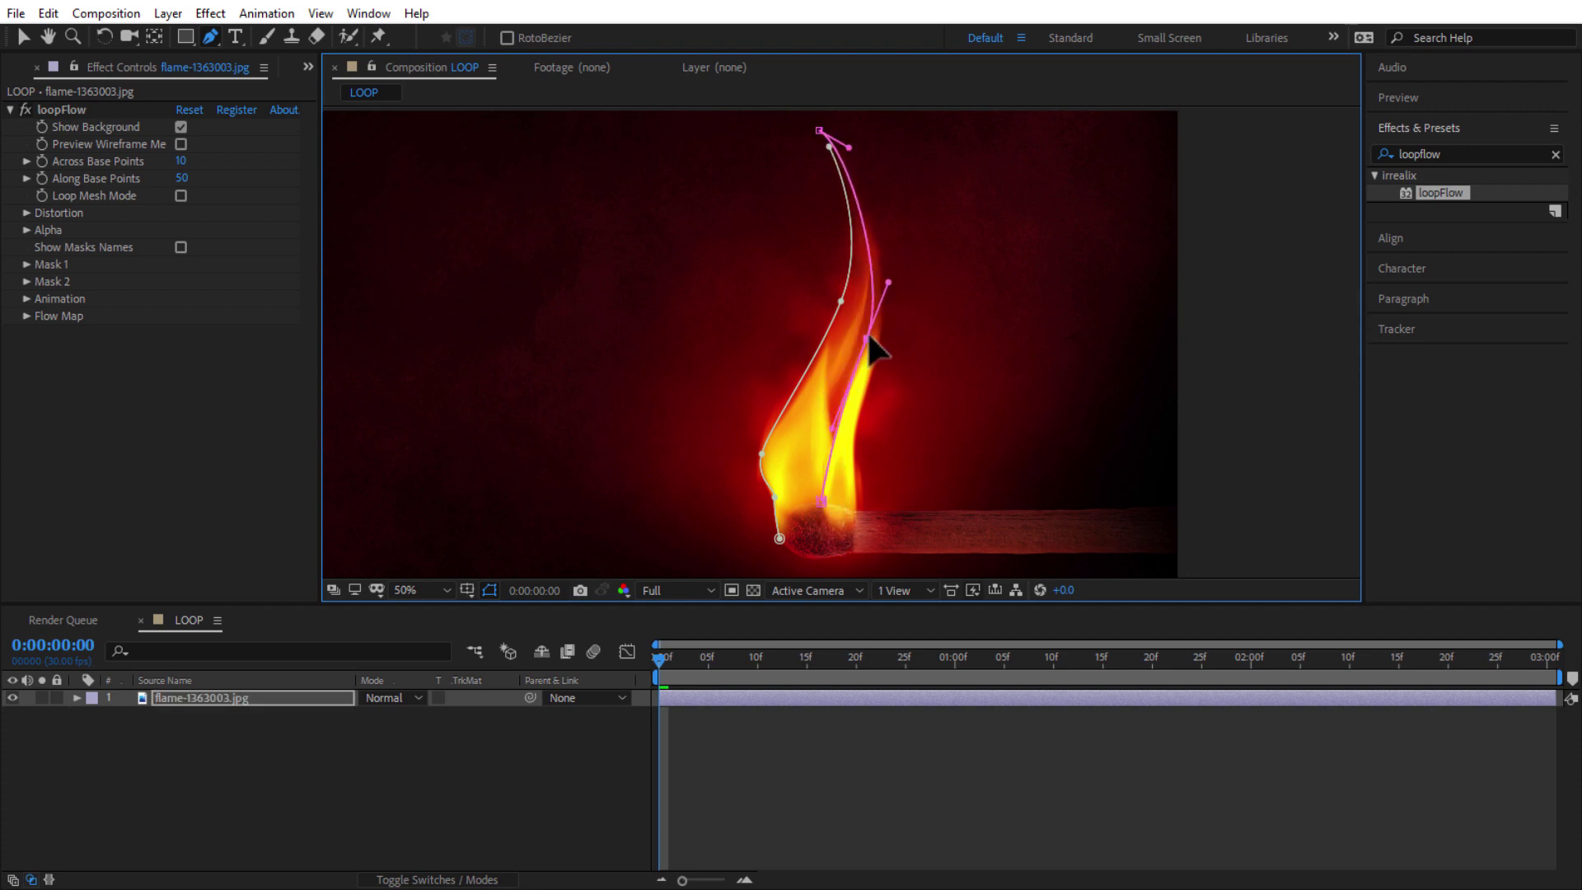
click(26, 264)
- Set loopFlow's Mask 1 slot to Mask 1 and Mask 2 slot to Mask 2
click(215, 280)
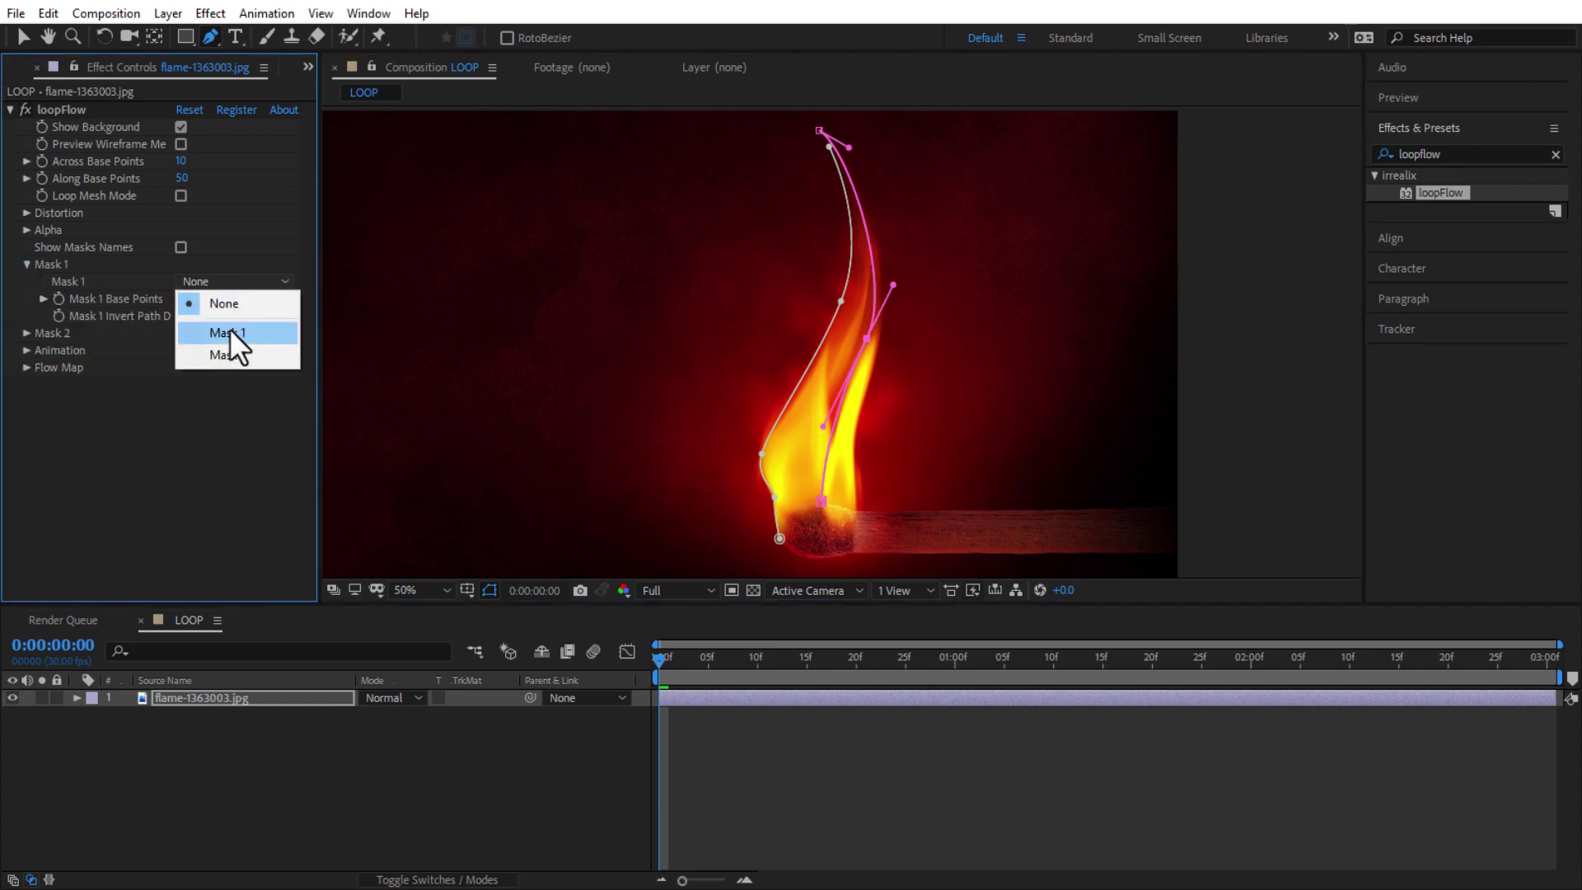
click(229, 333)
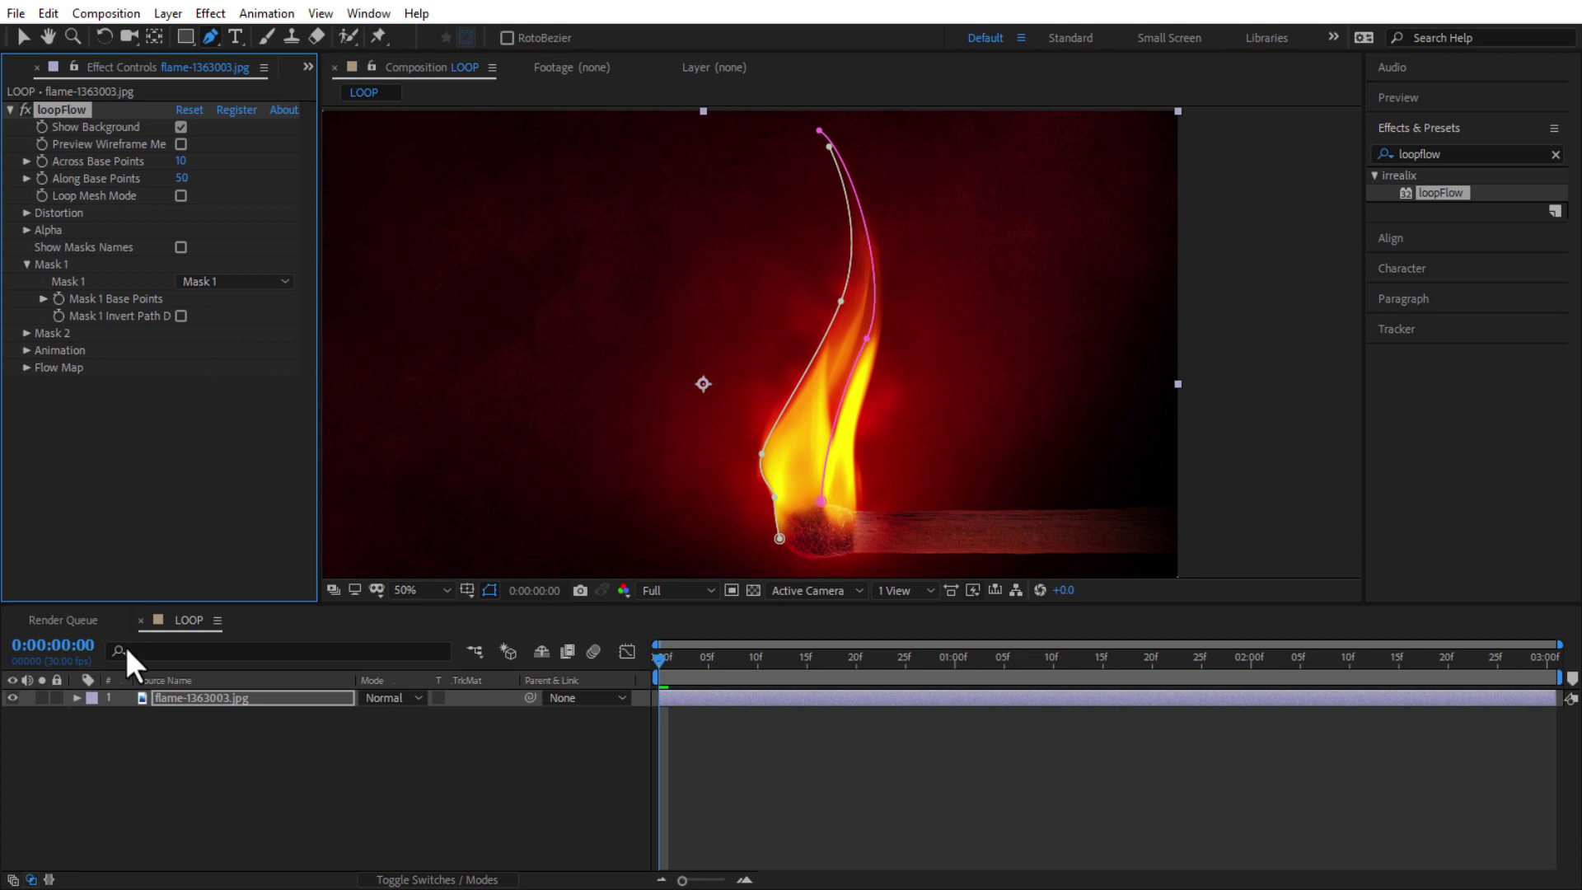
click(76, 697)
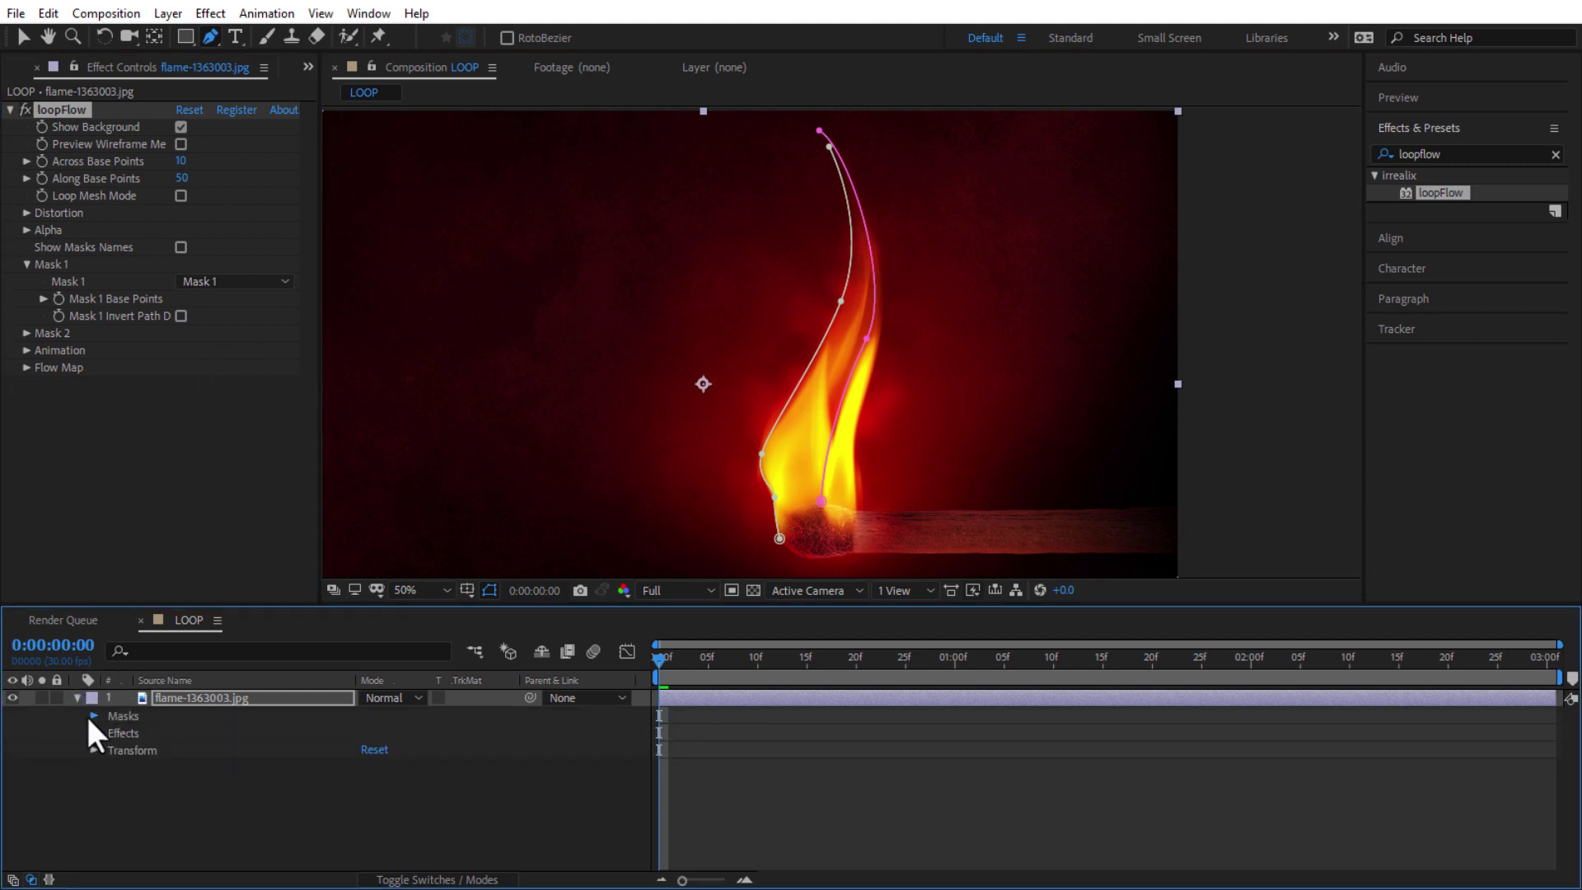
click(92, 715)
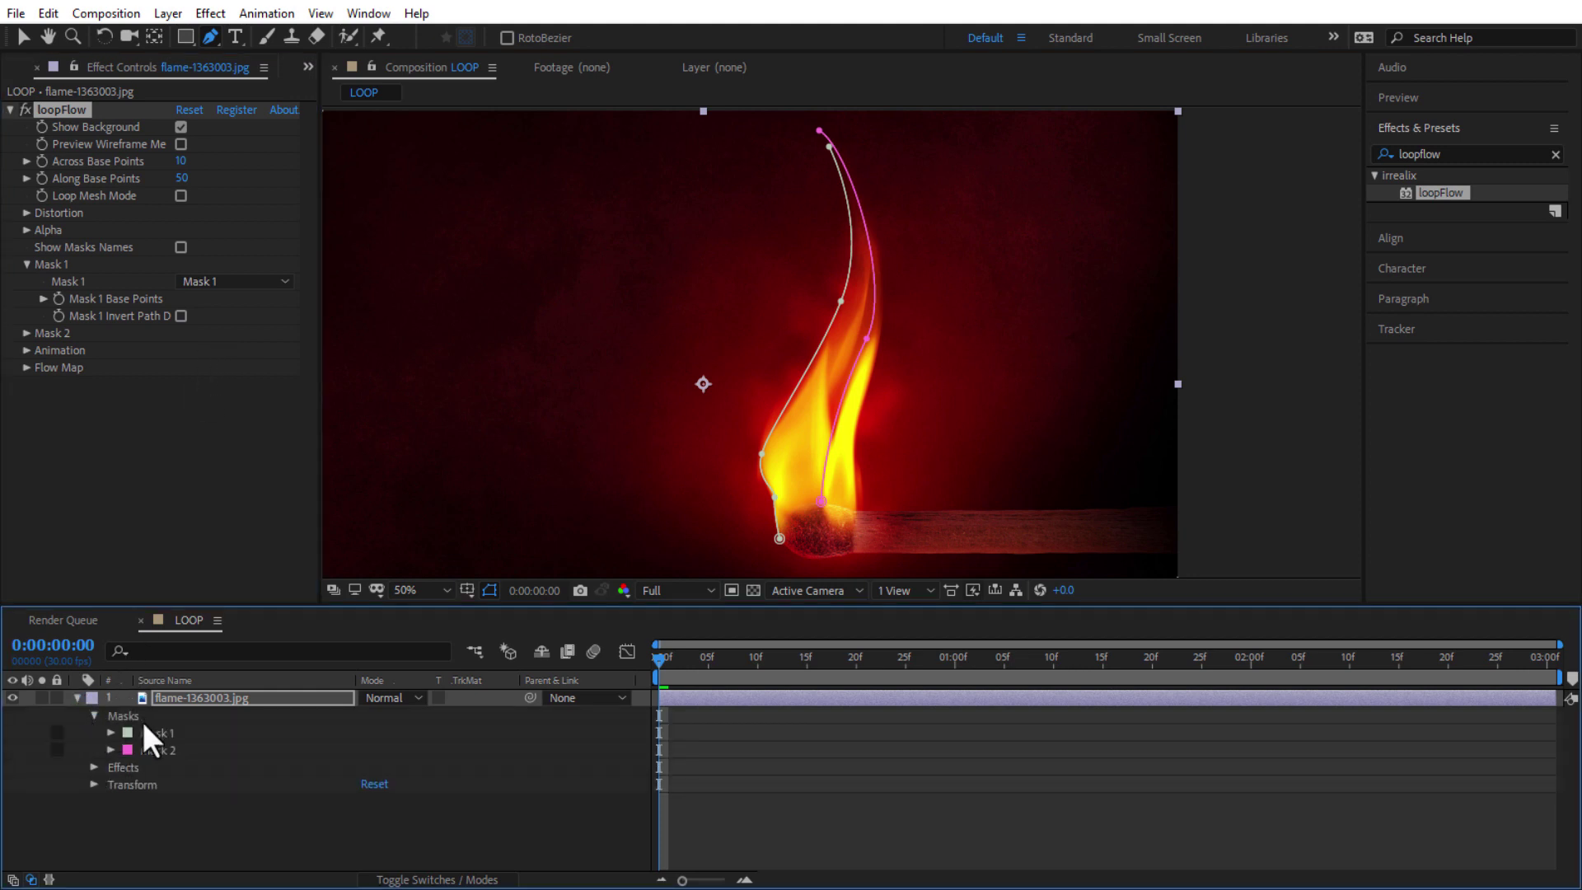
click(26, 333)
click(191, 349)
click(227, 420)
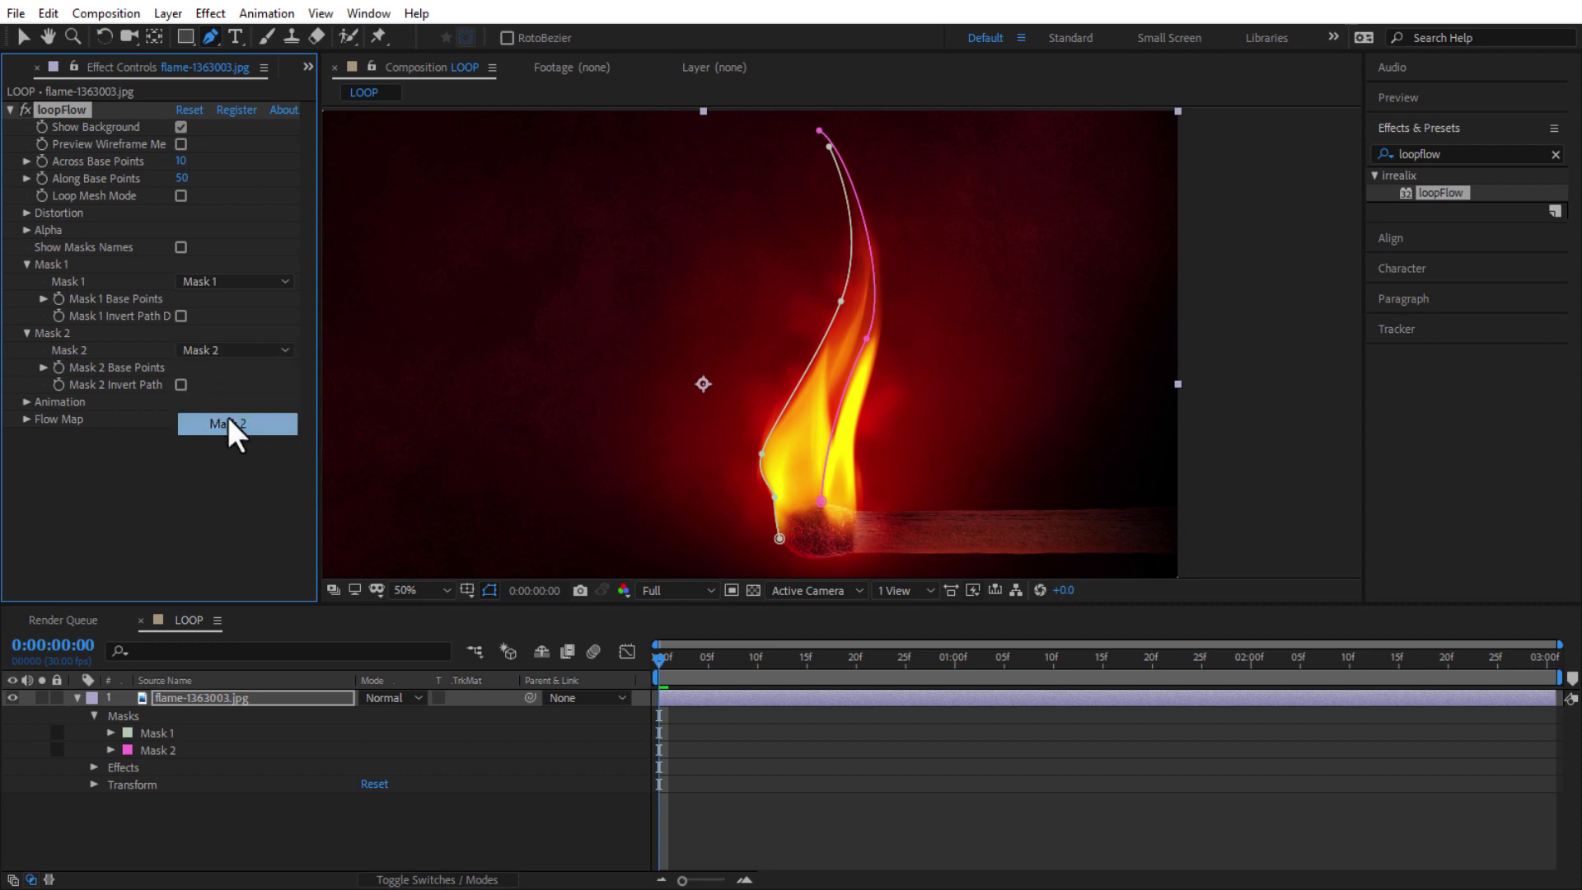
- Preview the flowing flame, then collapse and duplicate the loopFlow effect
click(659, 665)
key(space)
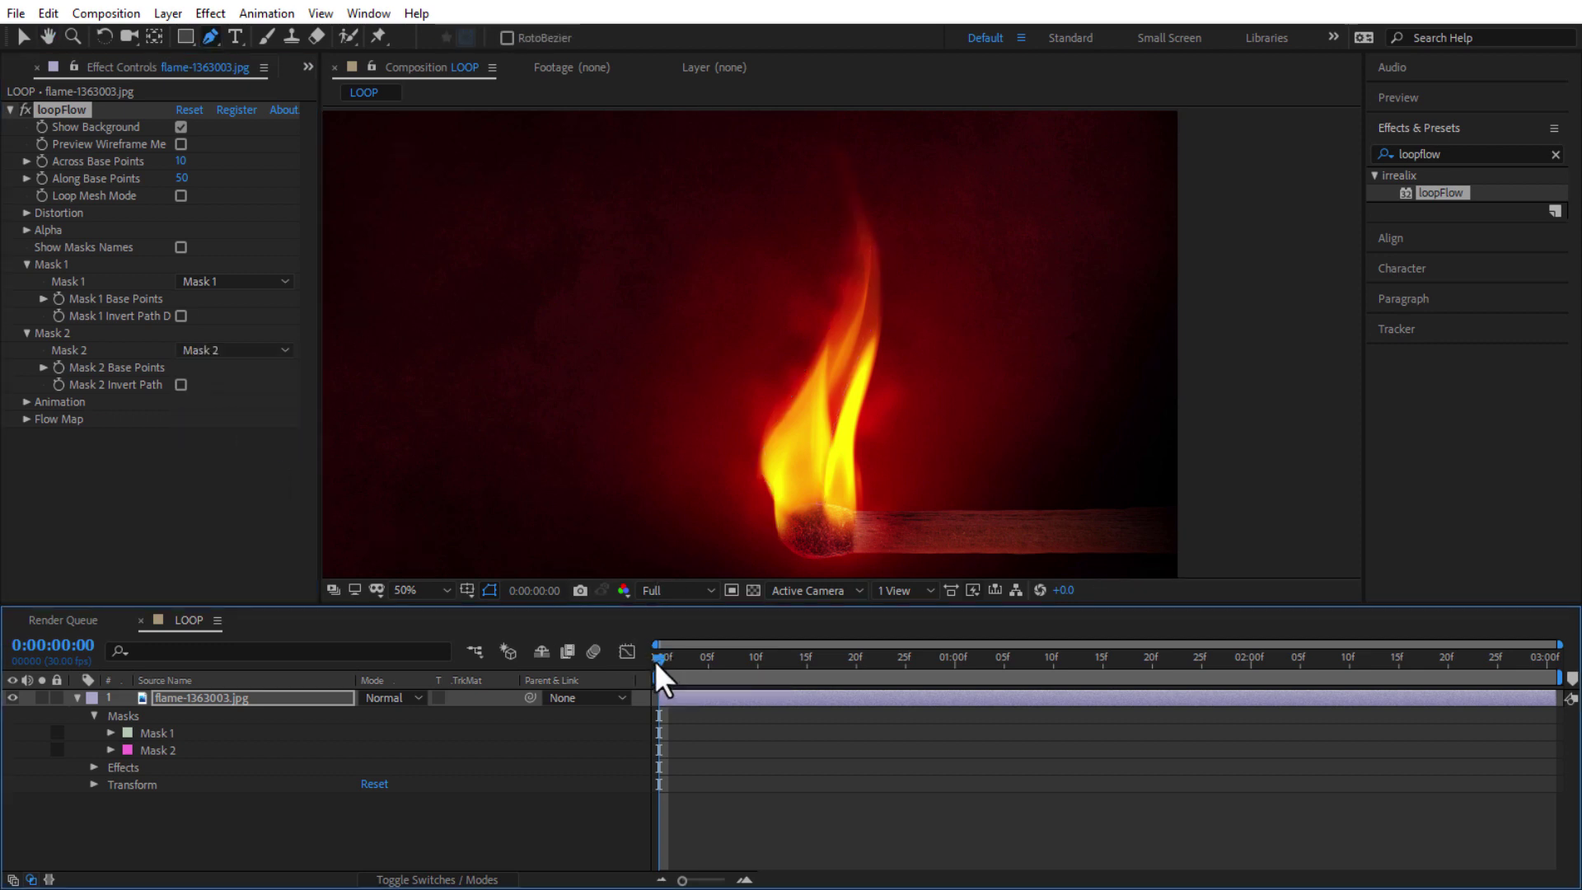
key(space)
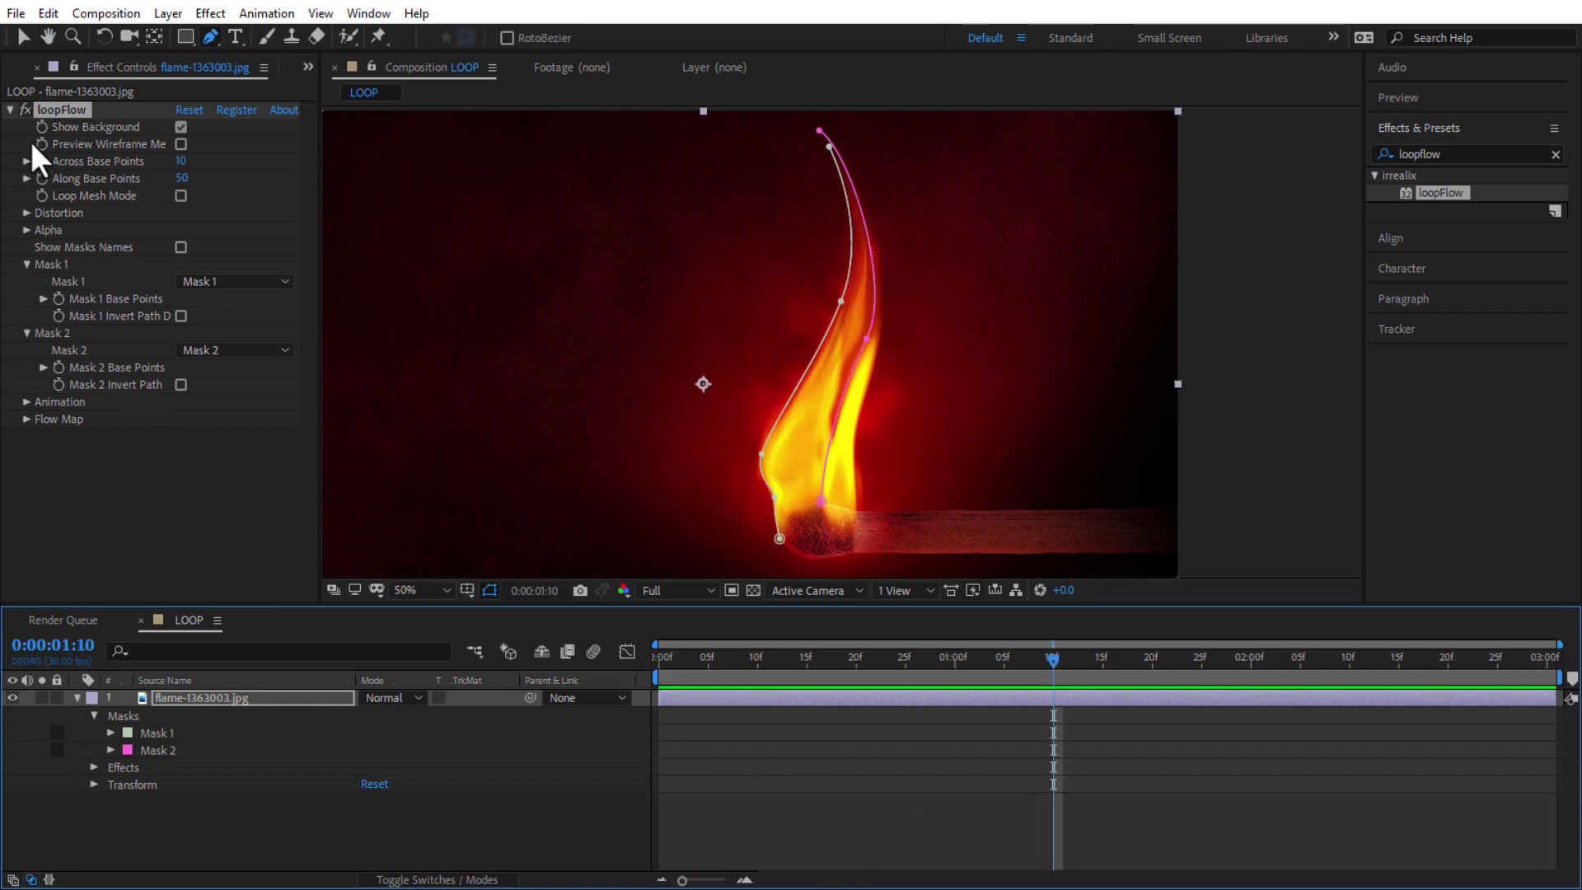
click(10, 109)
key(ctrl+d)
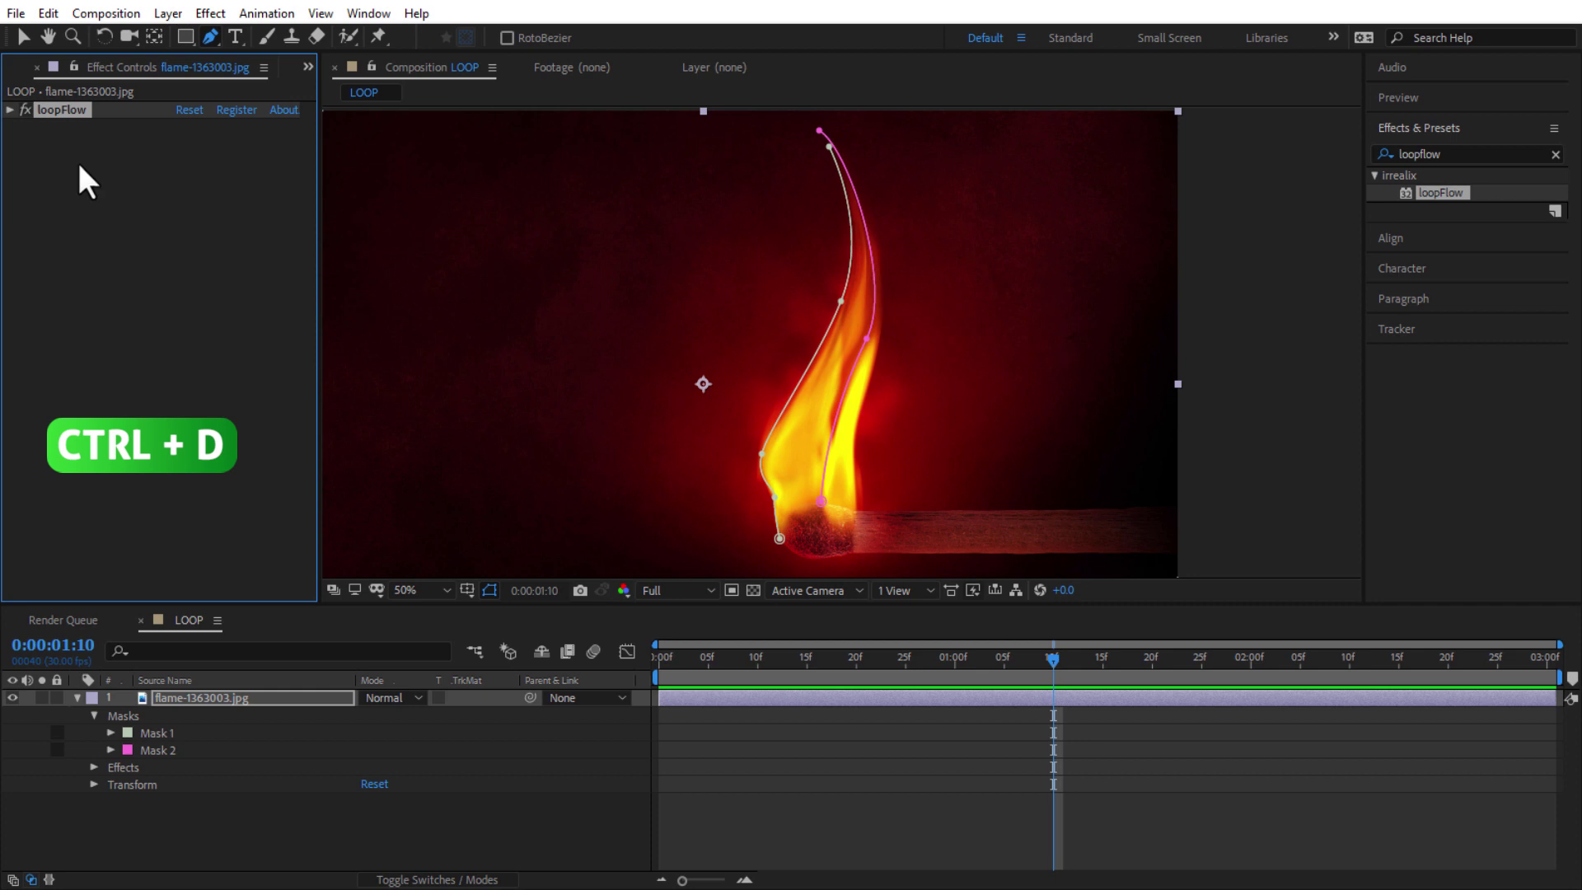
- Draw Mask 3 from the flame base up the middle of the flame to its tip
click(159, 697)
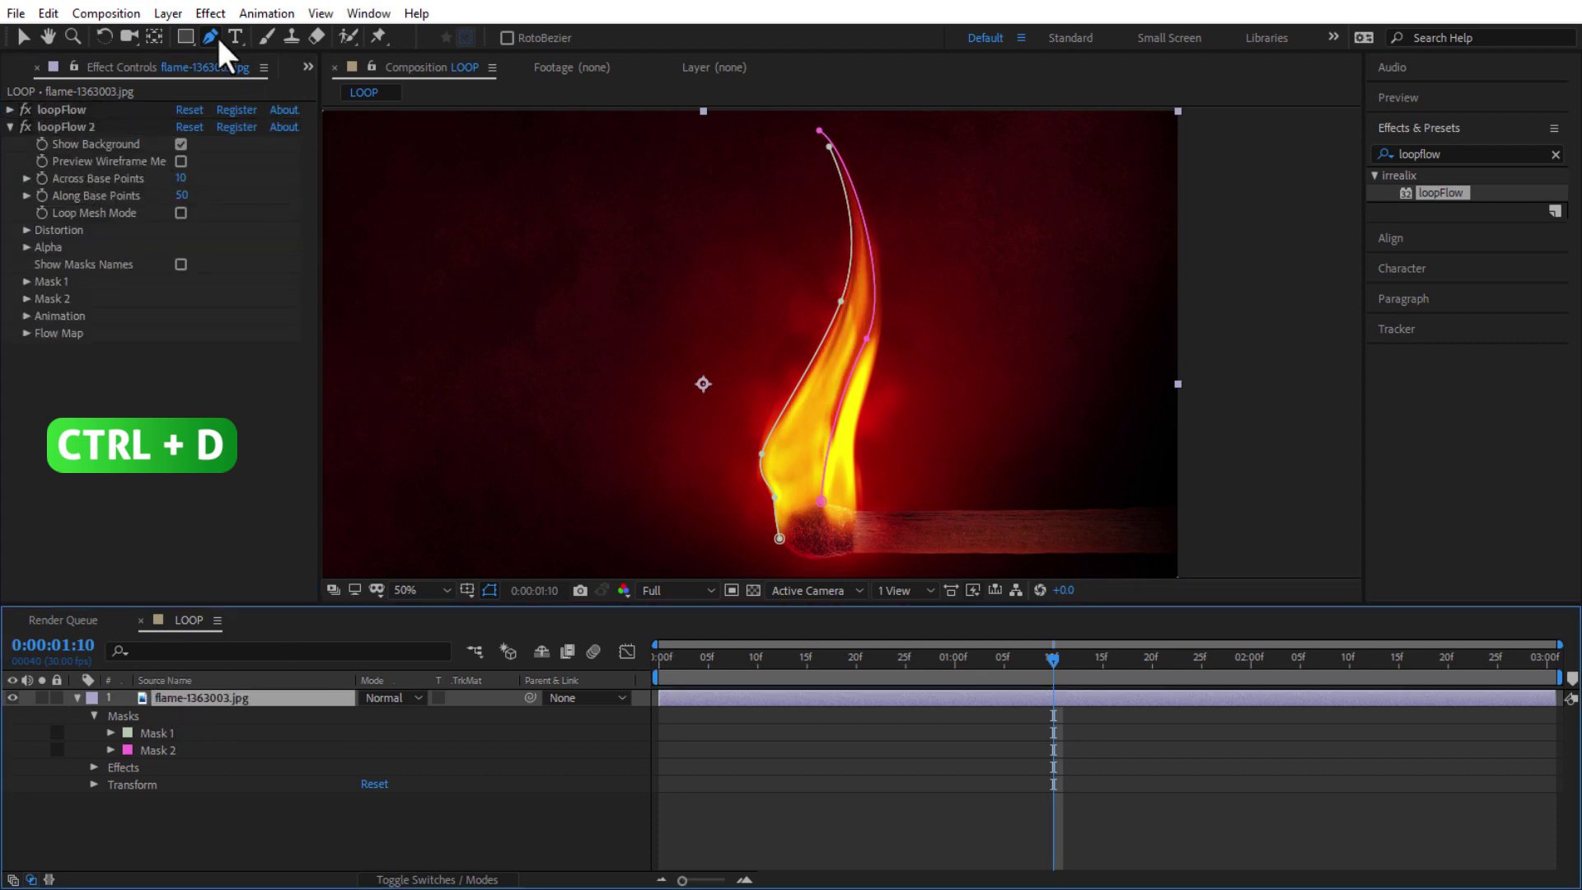
click(850, 508)
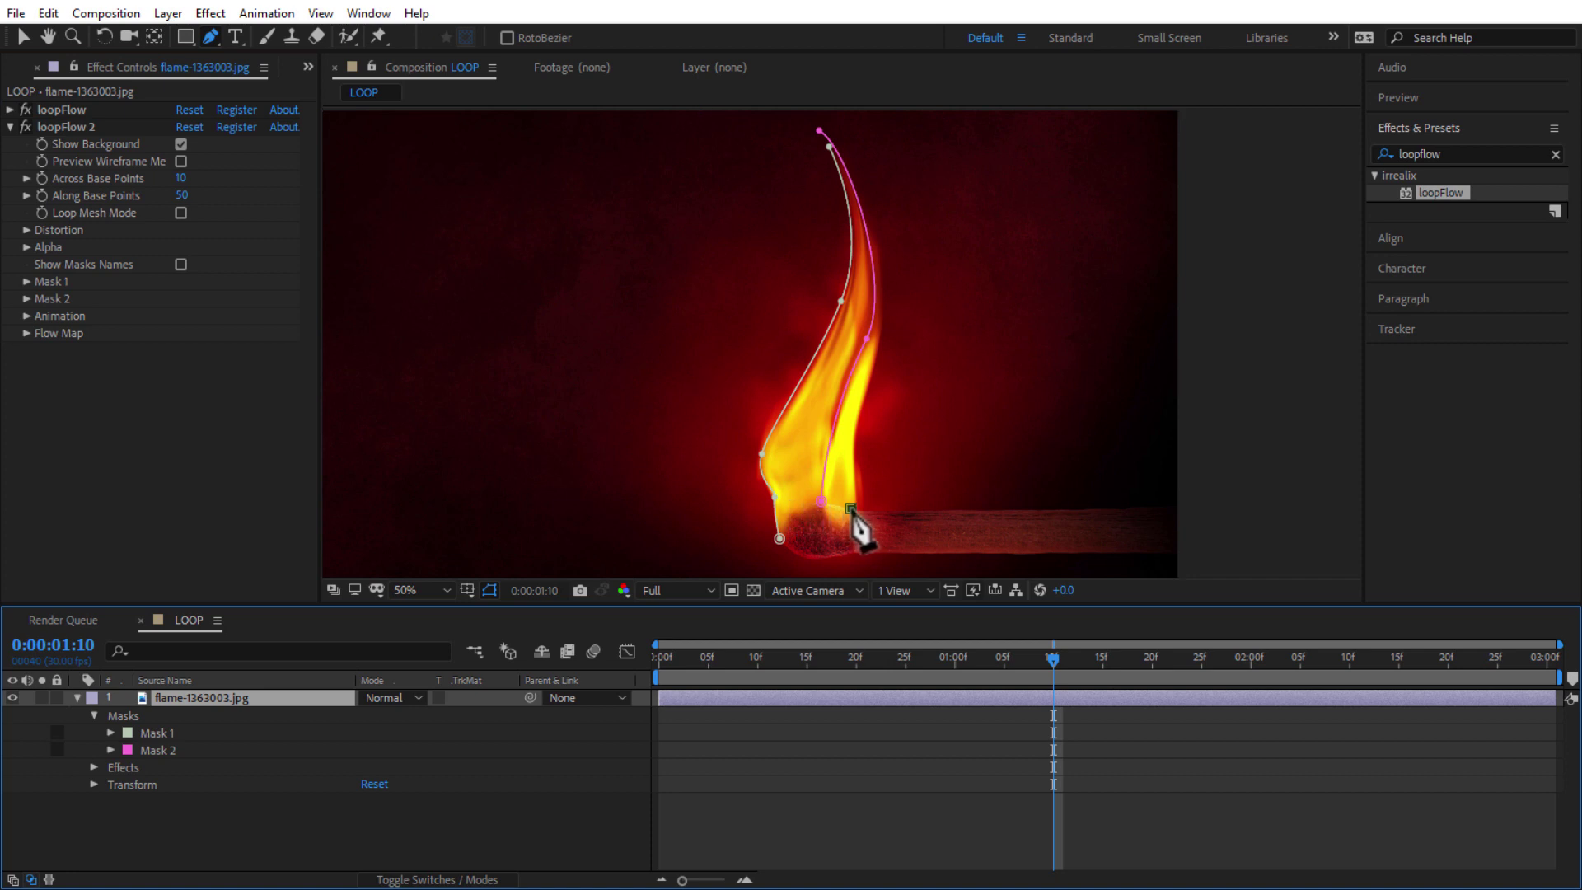
key(ctrl+z)
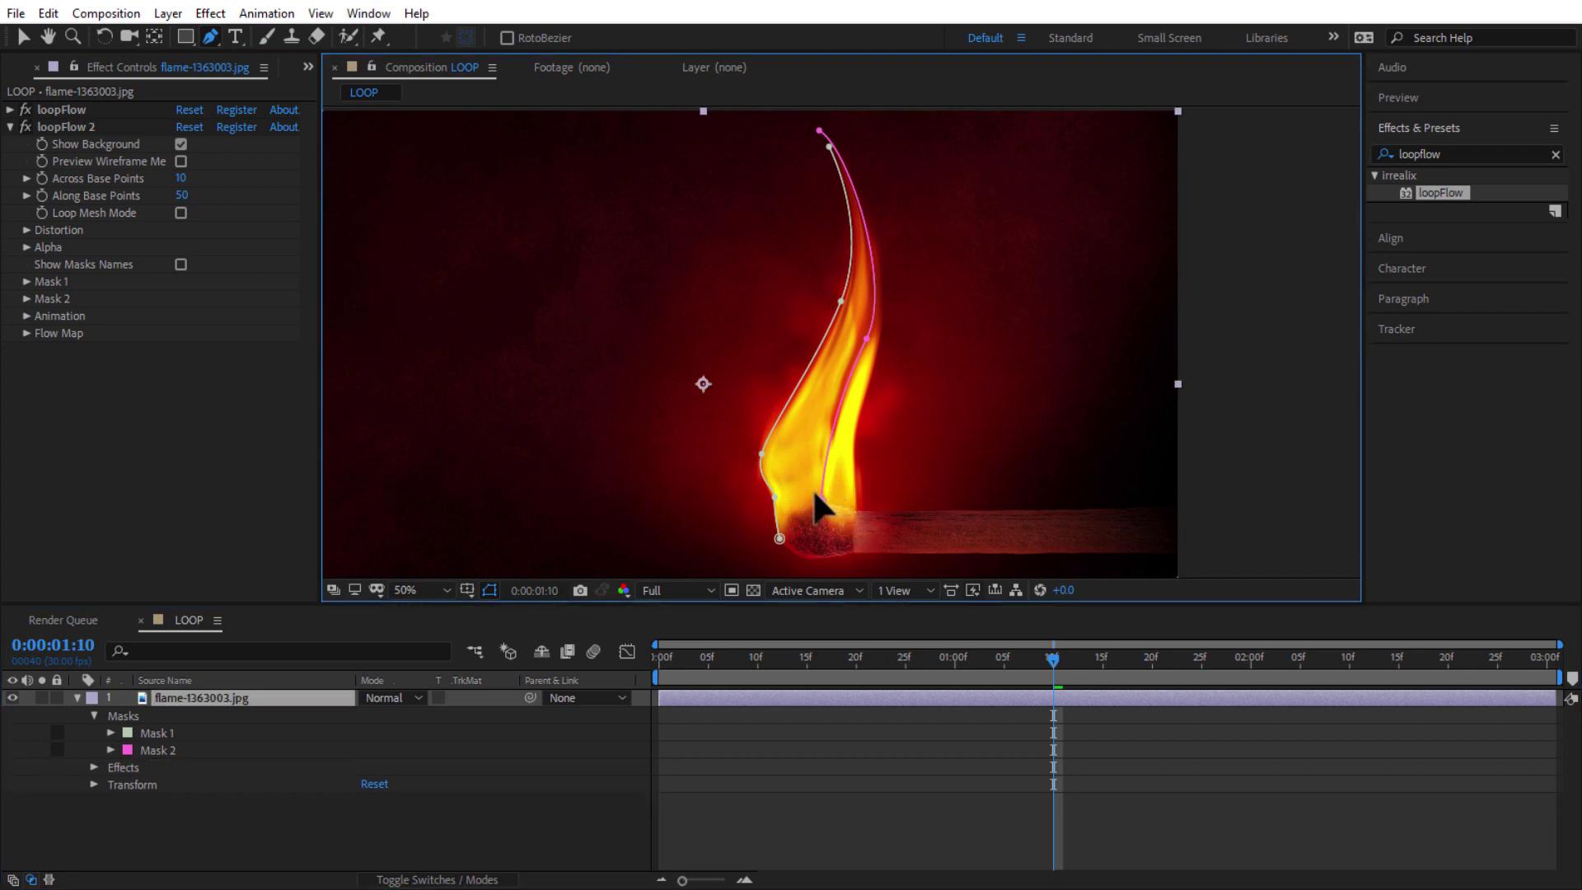
click(821, 501)
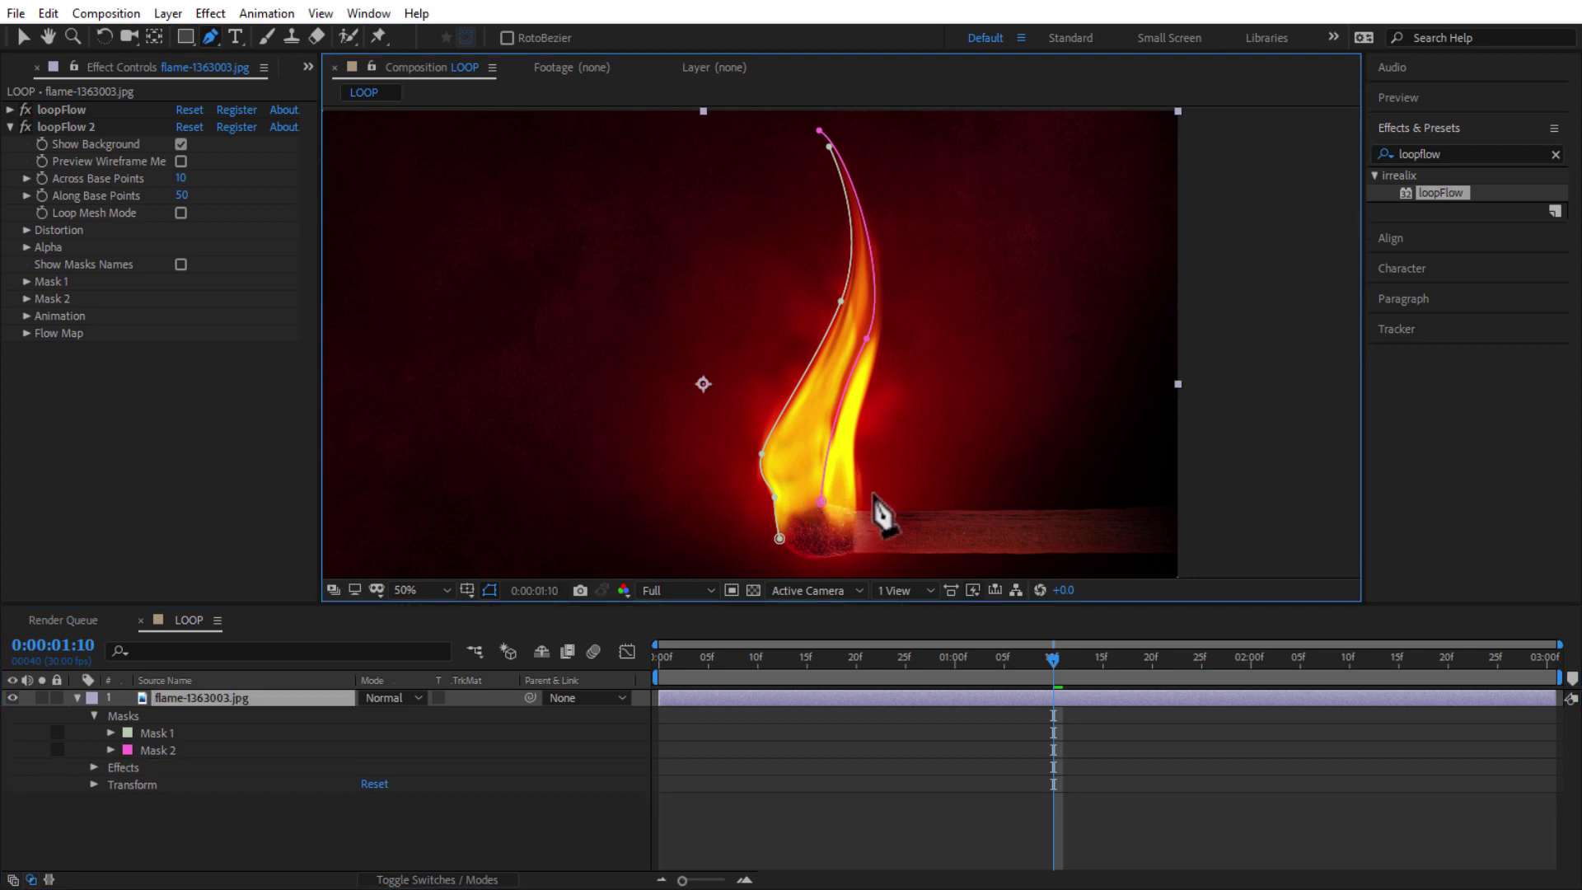
click(823, 520)
click(851, 360)
click(883, 288)
click(887, 255)
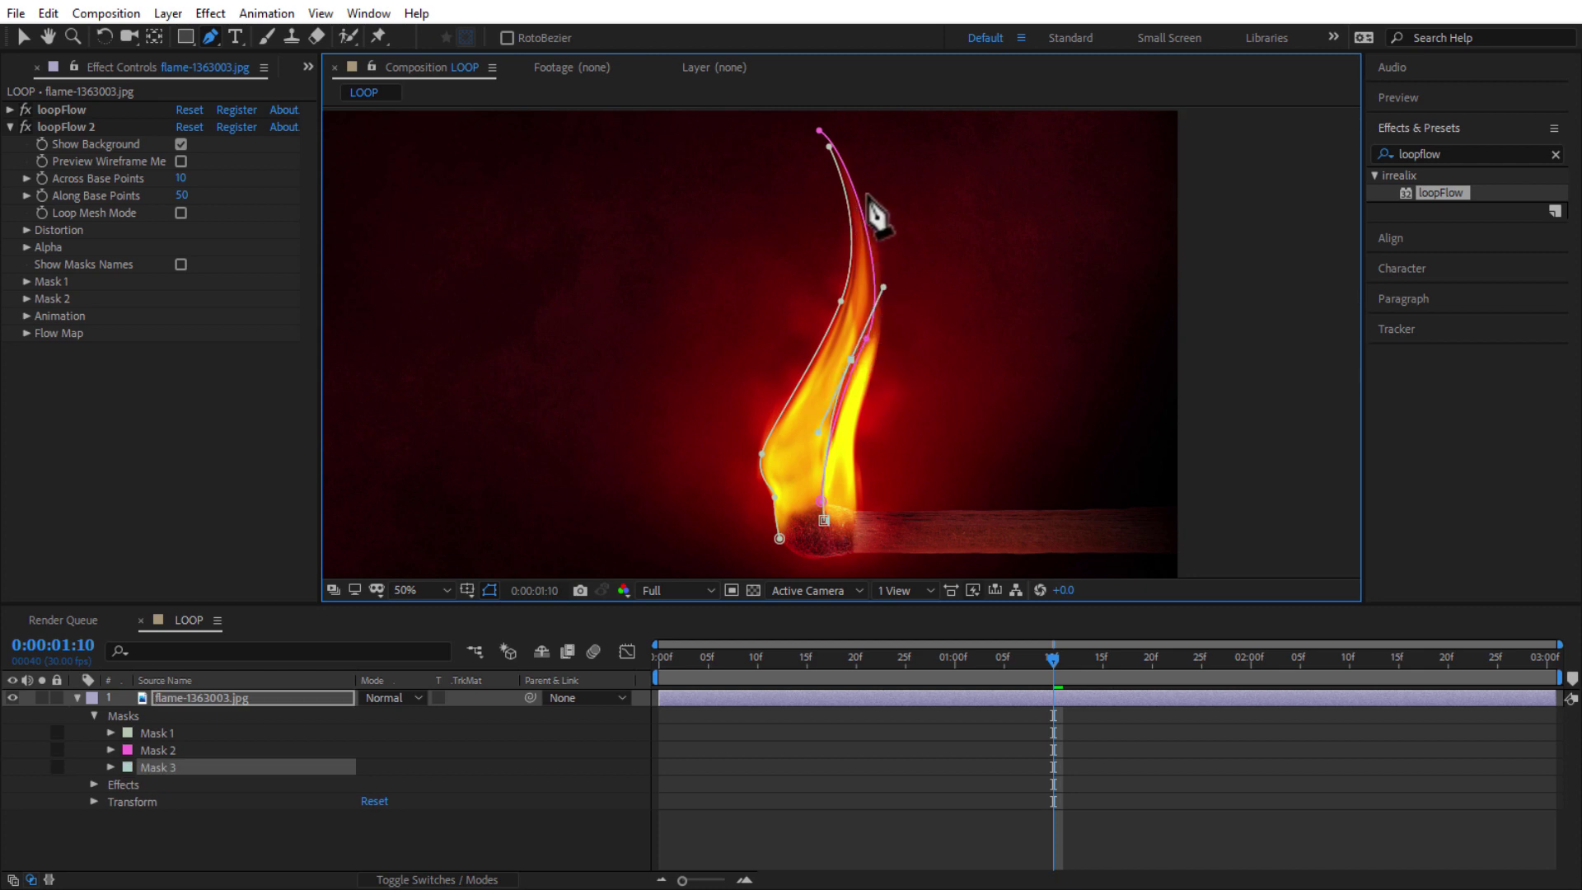
click(863, 196)
click(841, 136)
key(v)
- Draw Mask 4 up the flame's right tongue, curving its upper section
key(g)
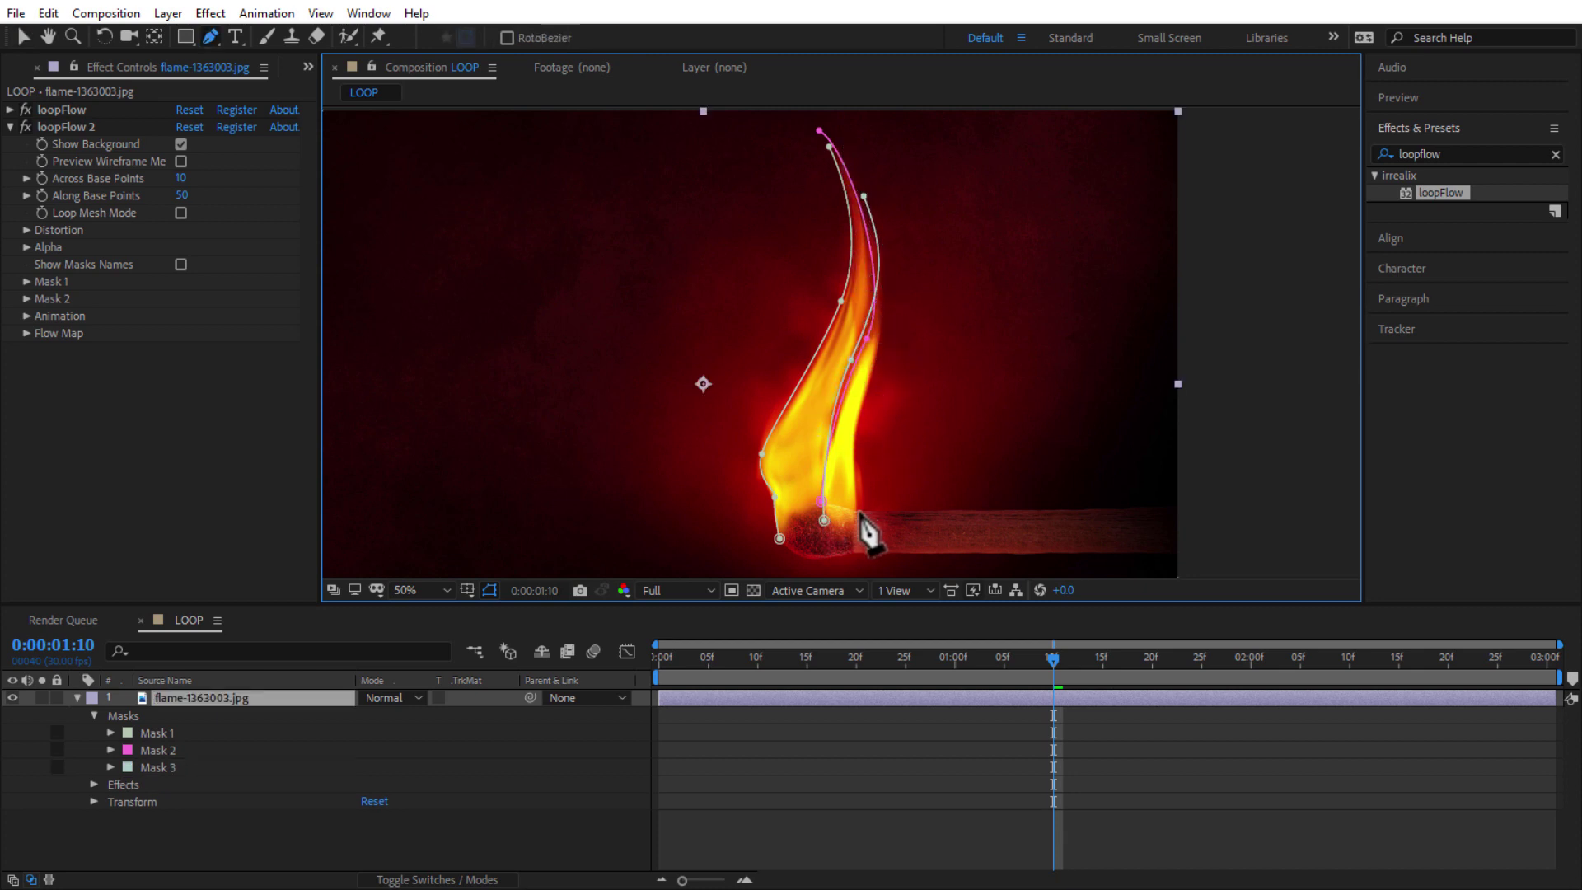
click(856, 517)
click(862, 391)
click(881, 237)
click(850, 201)
click(820, 166)
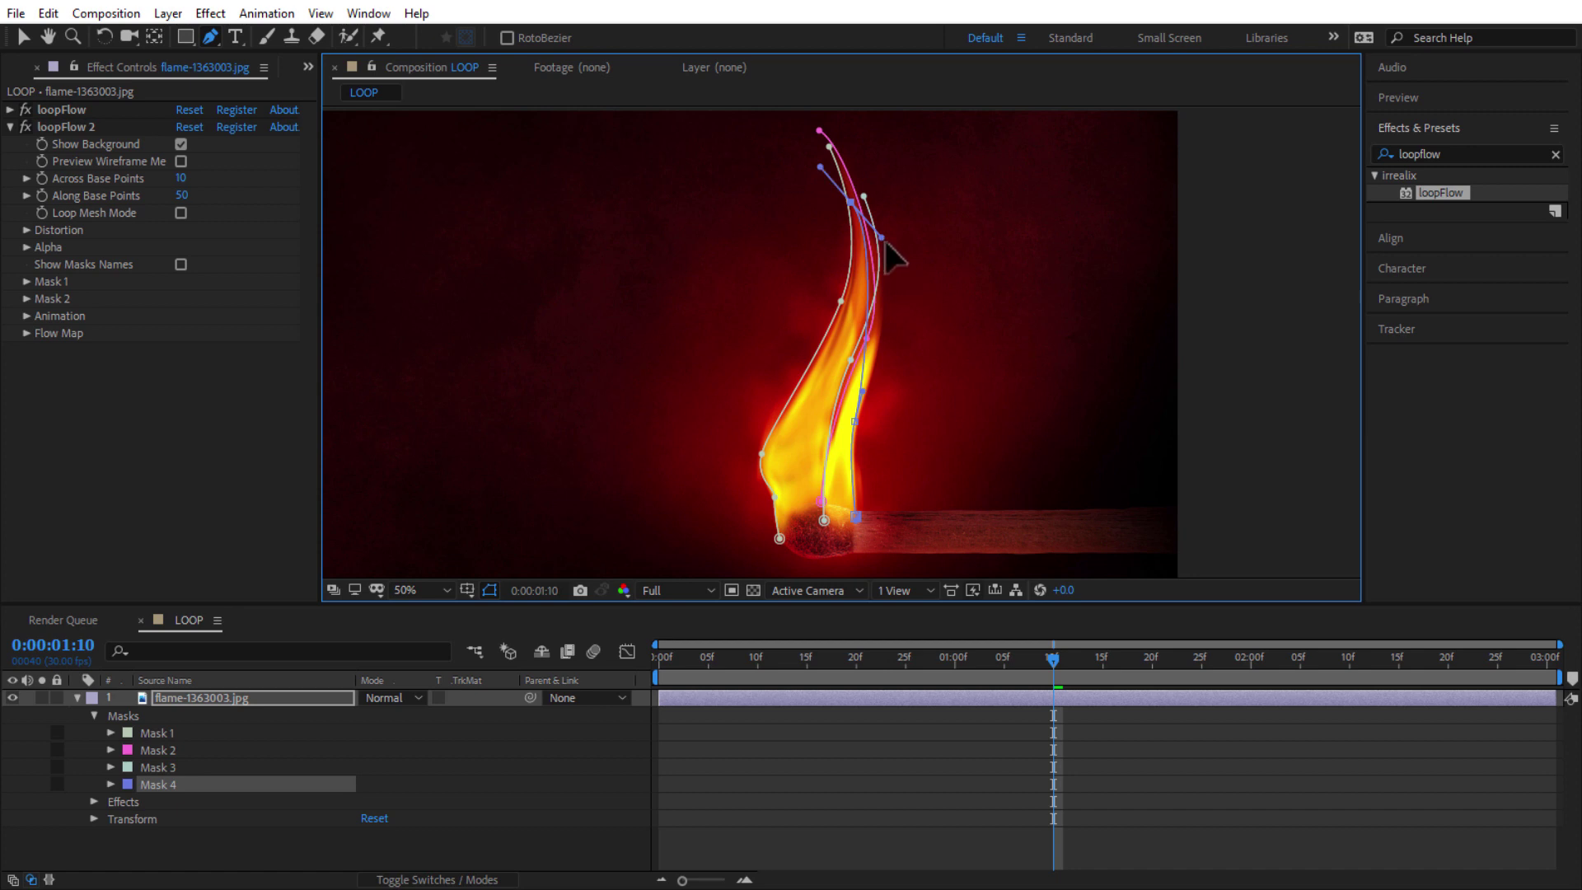
drag(881, 237, 915, 298)
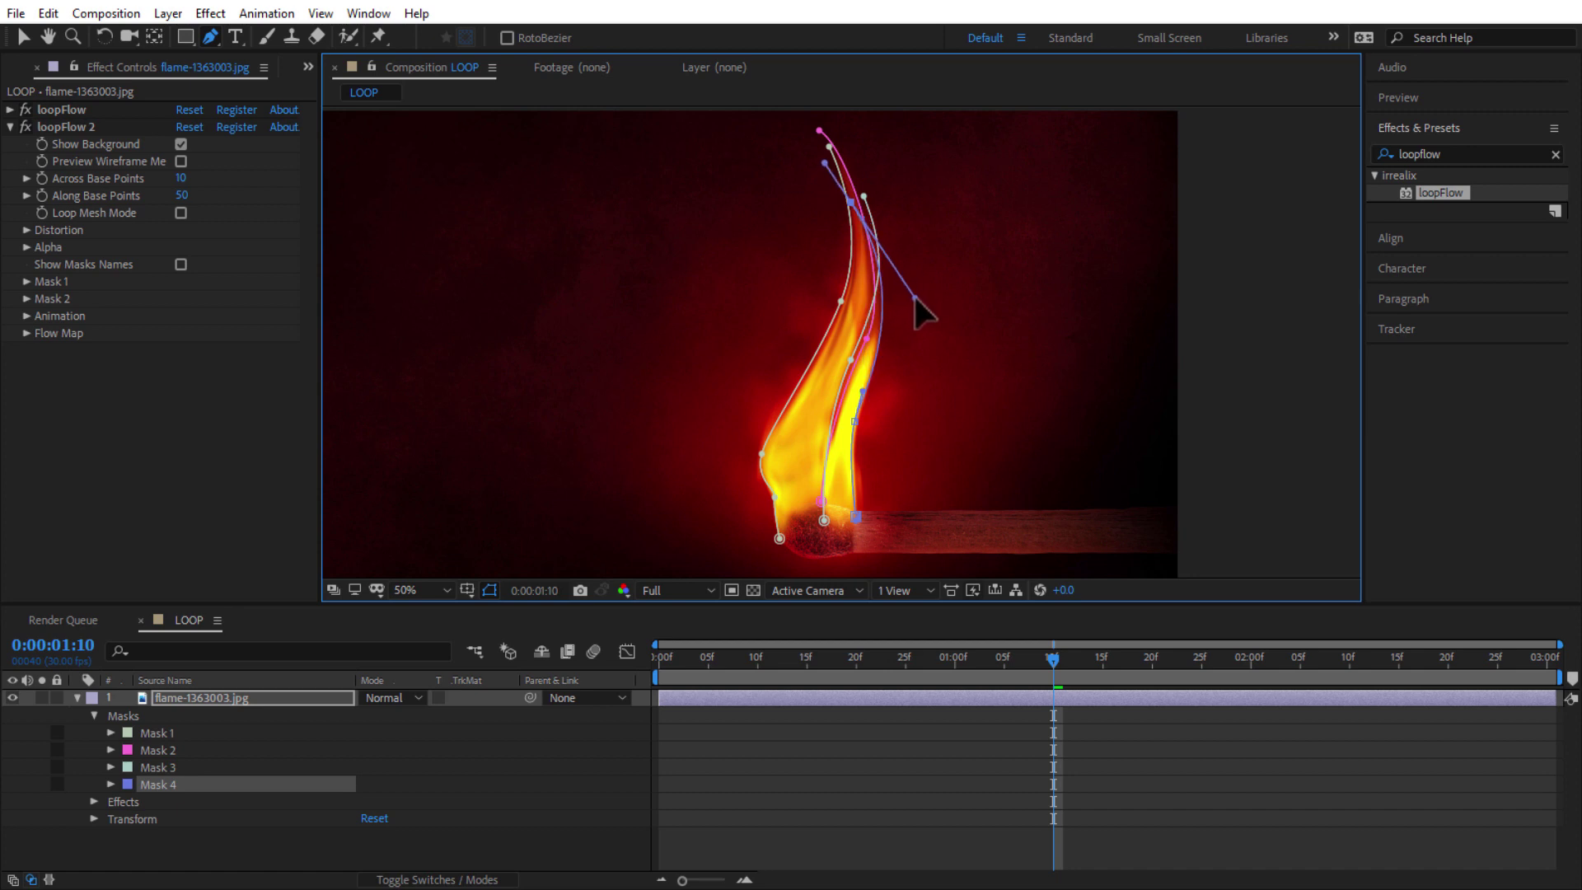
click(27, 281)
- Point loopFlow 2's mask slots to Mask 3 and Mask 4, then play from the start
click(198, 298)
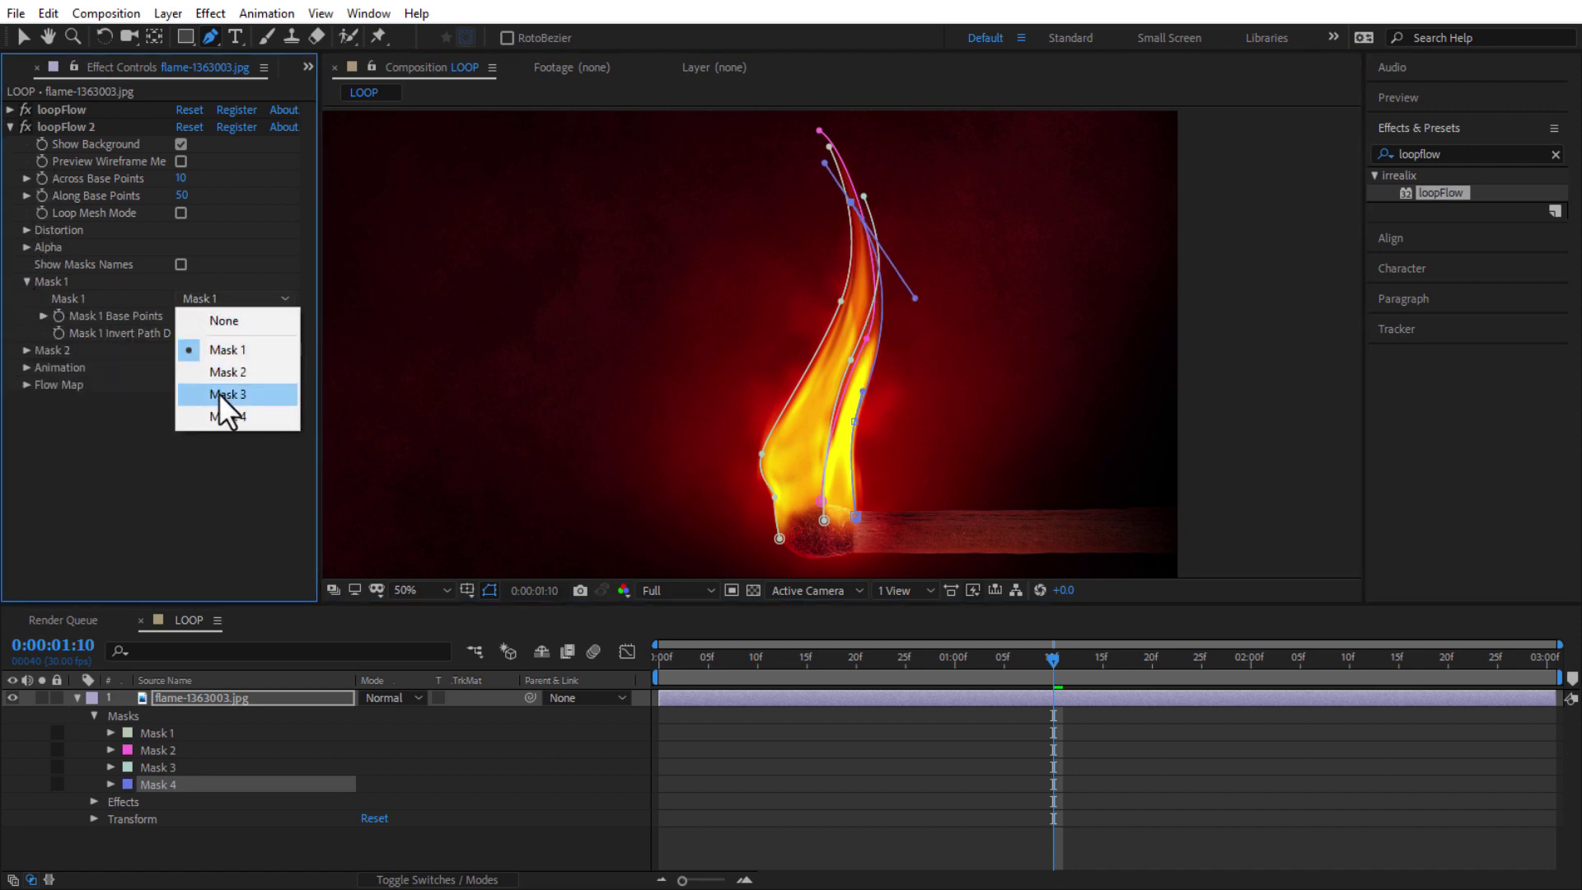
click(219, 393)
click(28, 350)
click(216, 367)
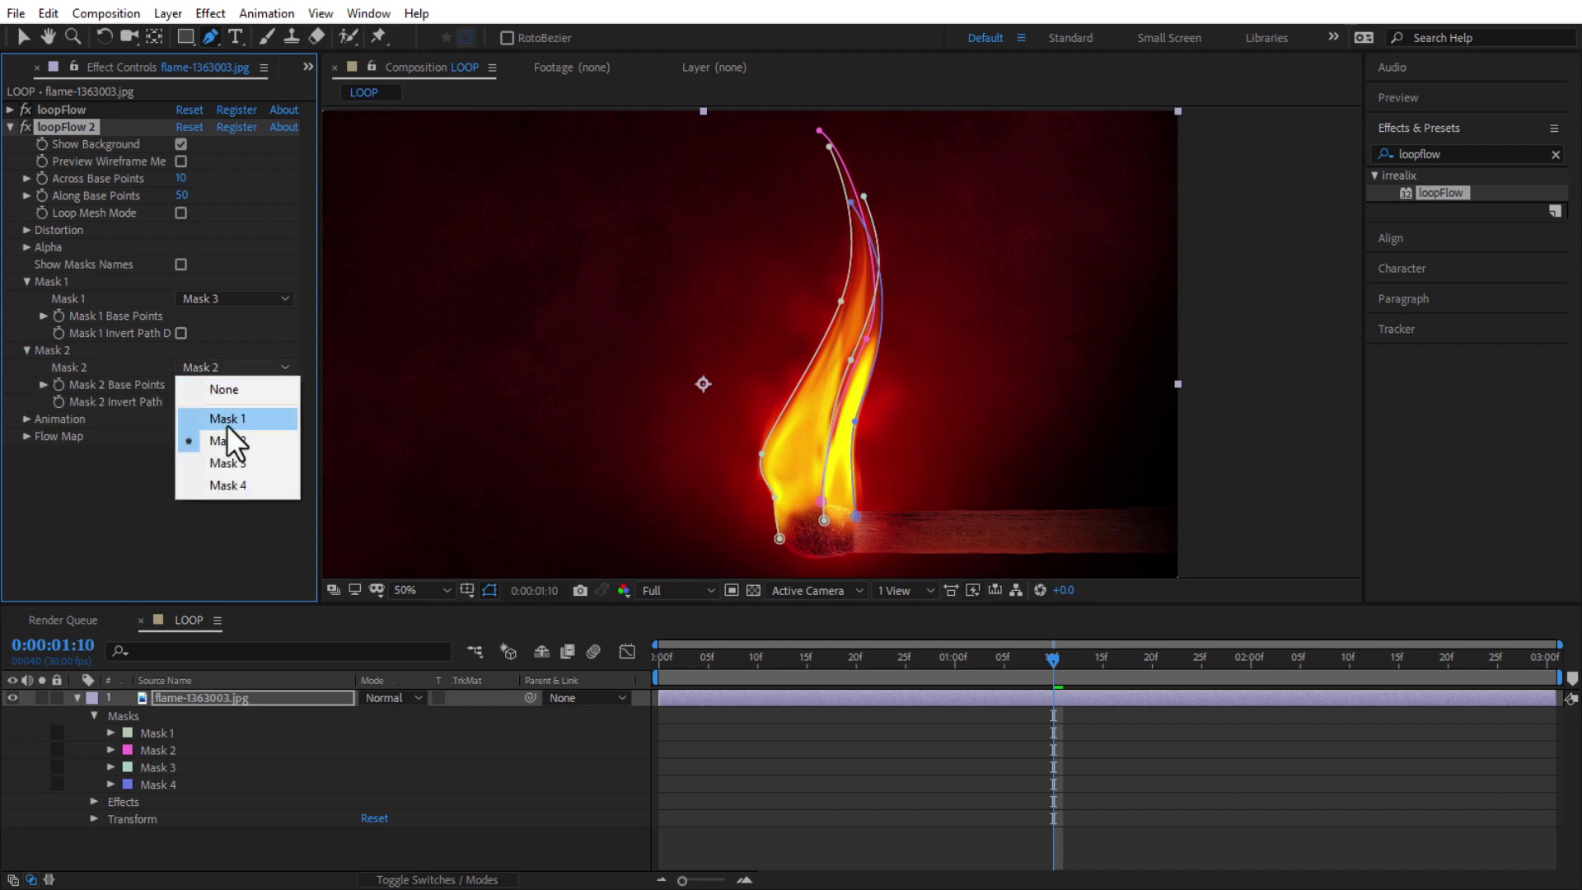
click(229, 485)
drag(713, 679, 657, 652)
key(space)
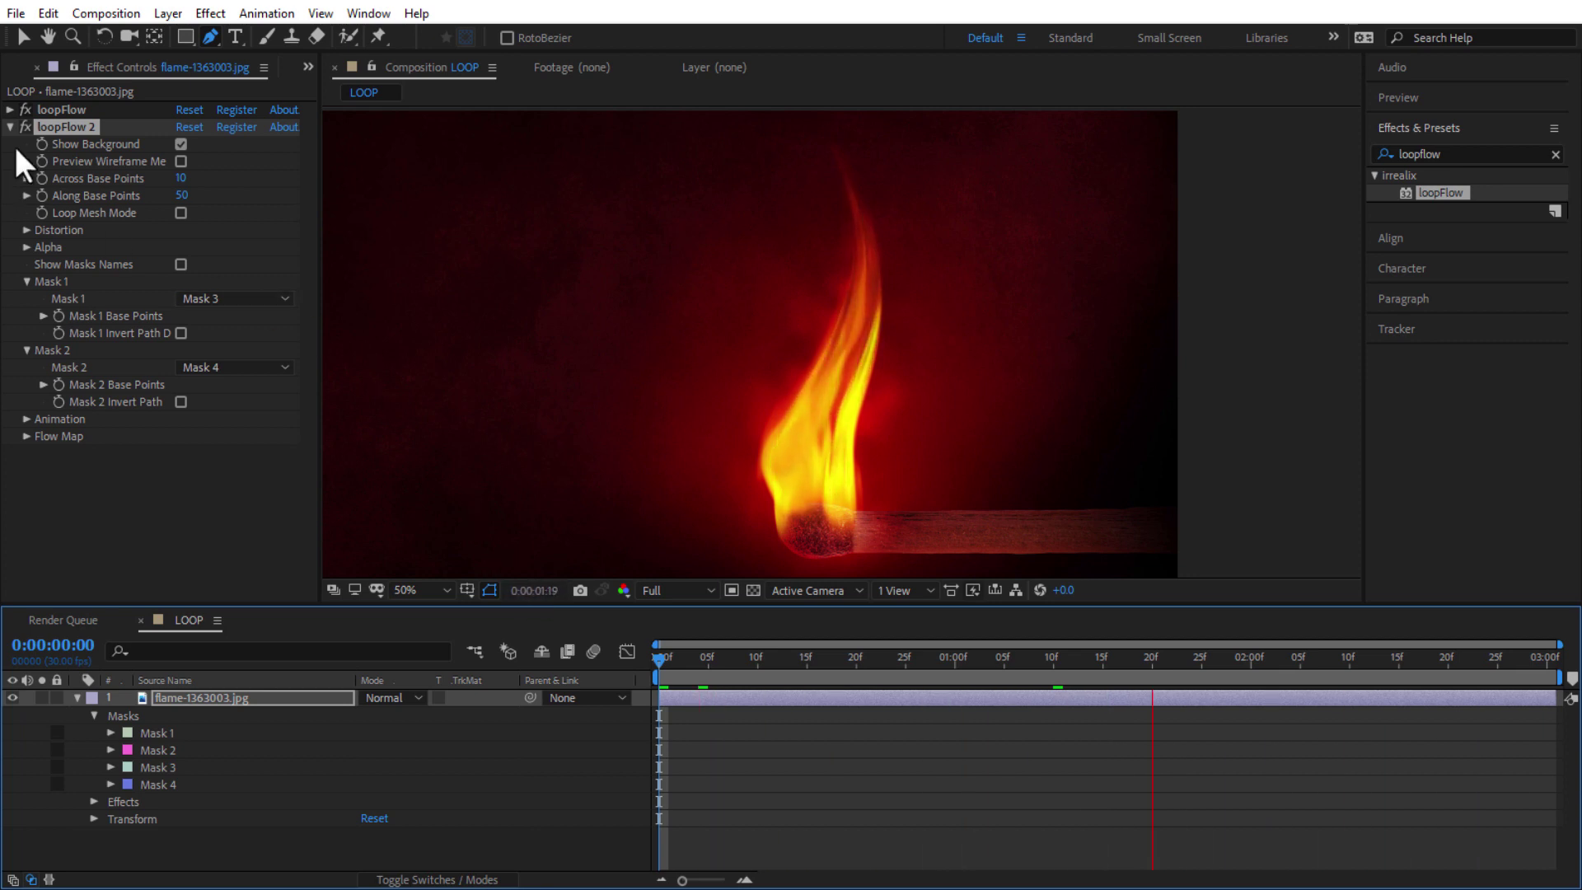
- Stop playback and set the viewer magnification to Fit
key(space)
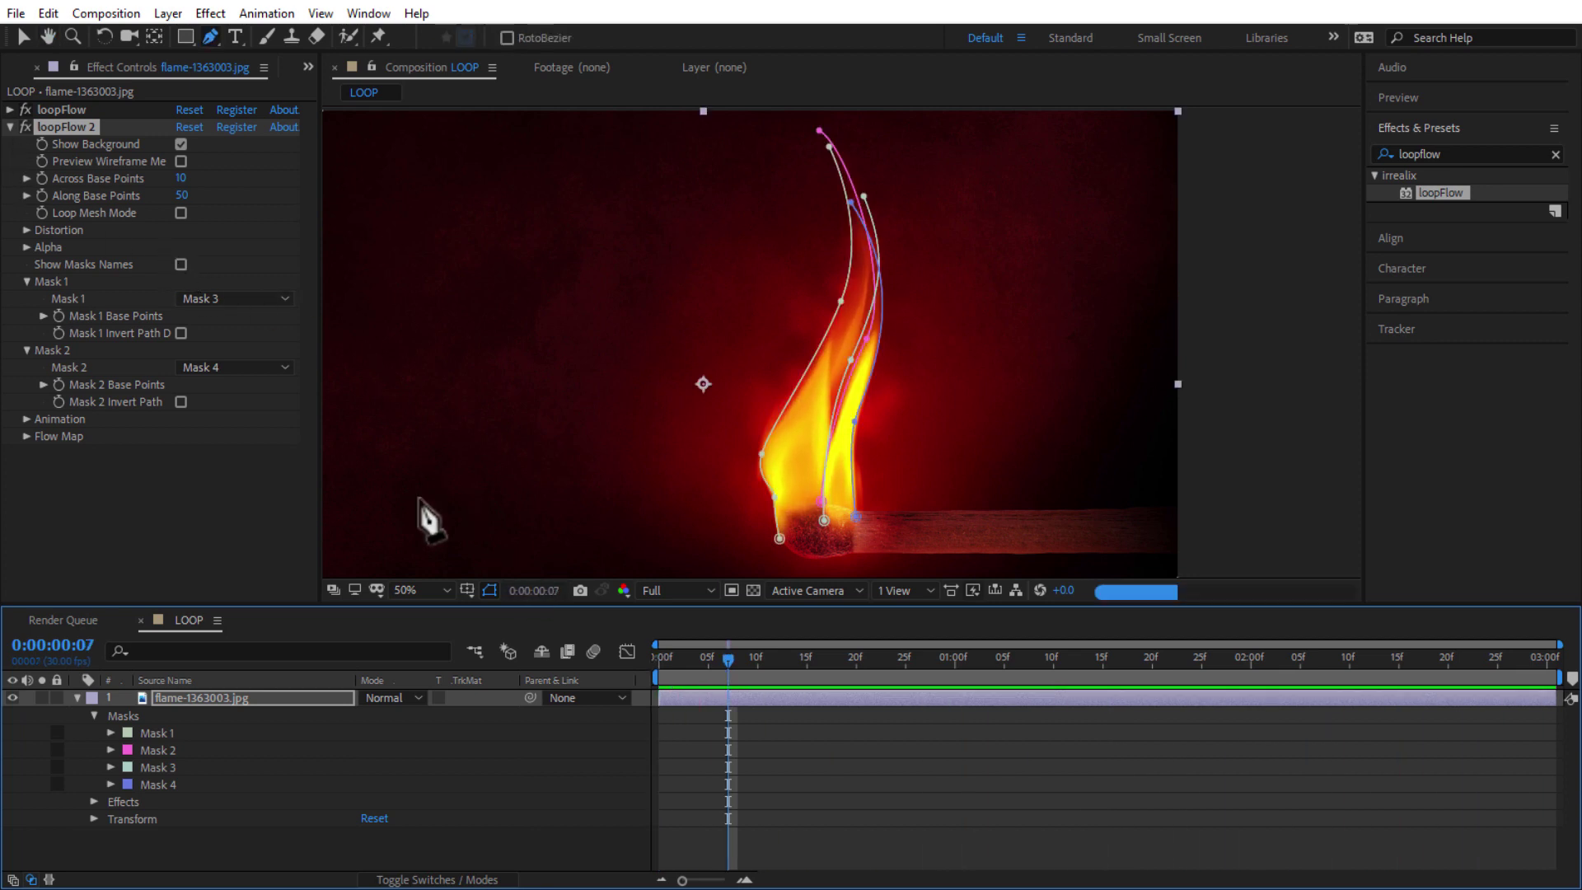
click(422, 589)
click(415, 232)
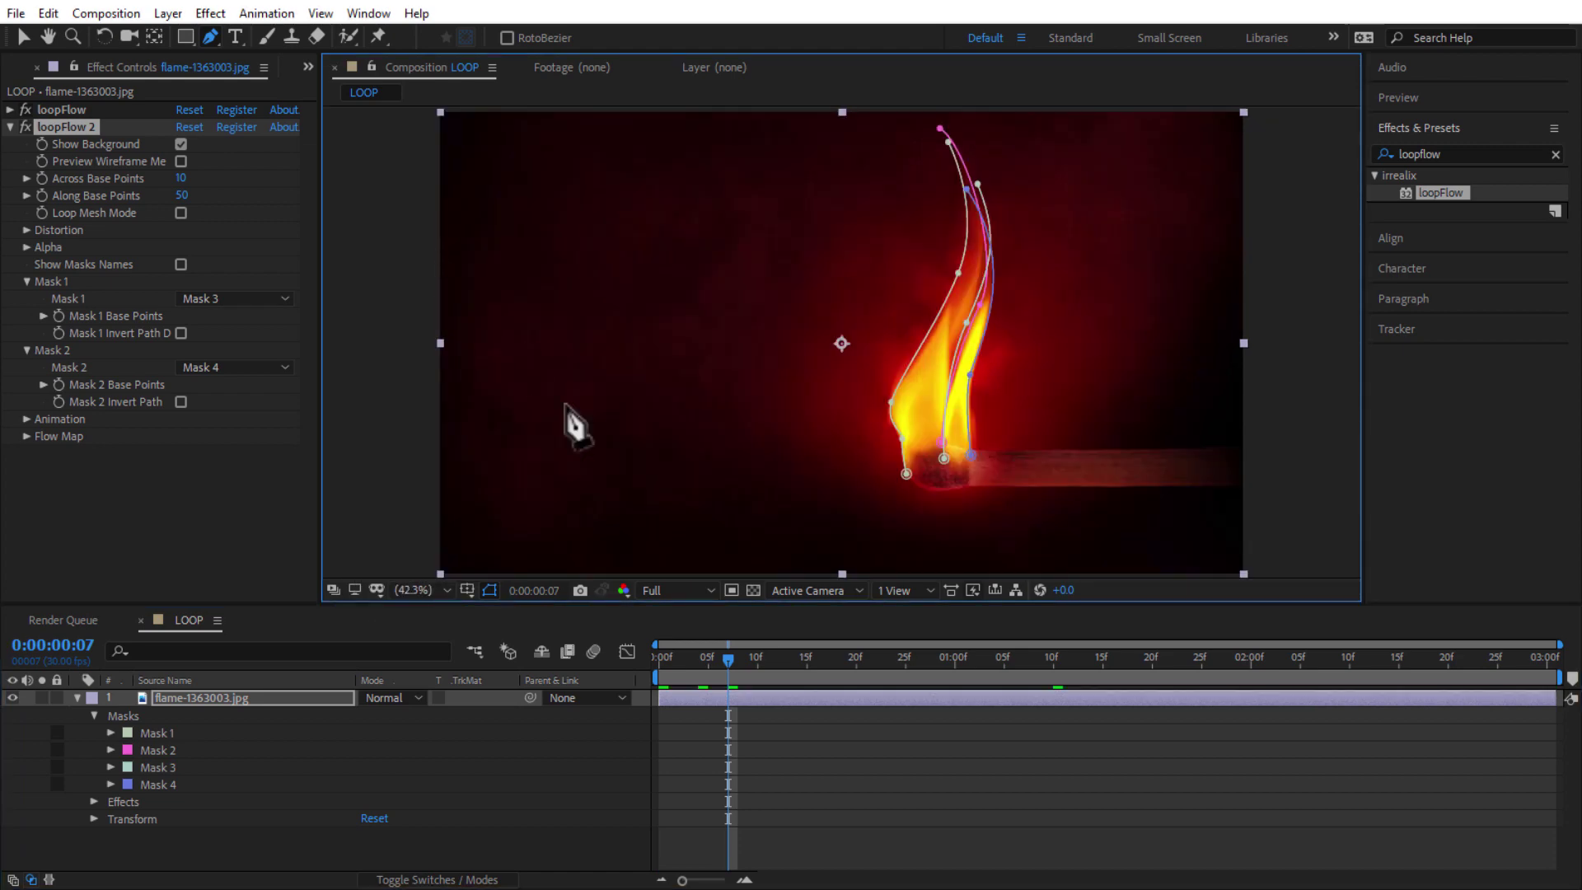